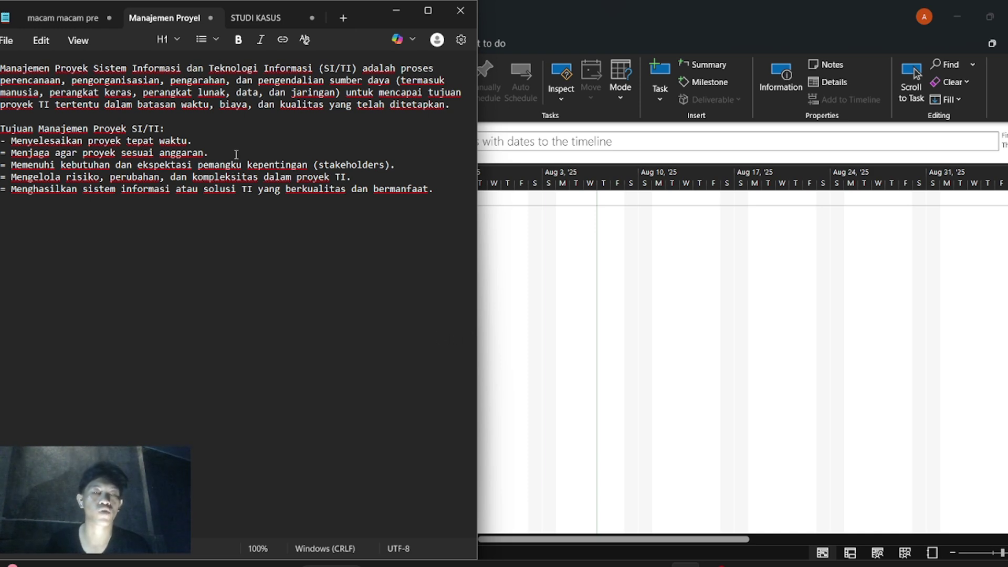
Consult the STUDI KASUS notes, switch to Microsoft Project and widen the task table columns and table pane to show Predecessors fully.
click(242, 19)
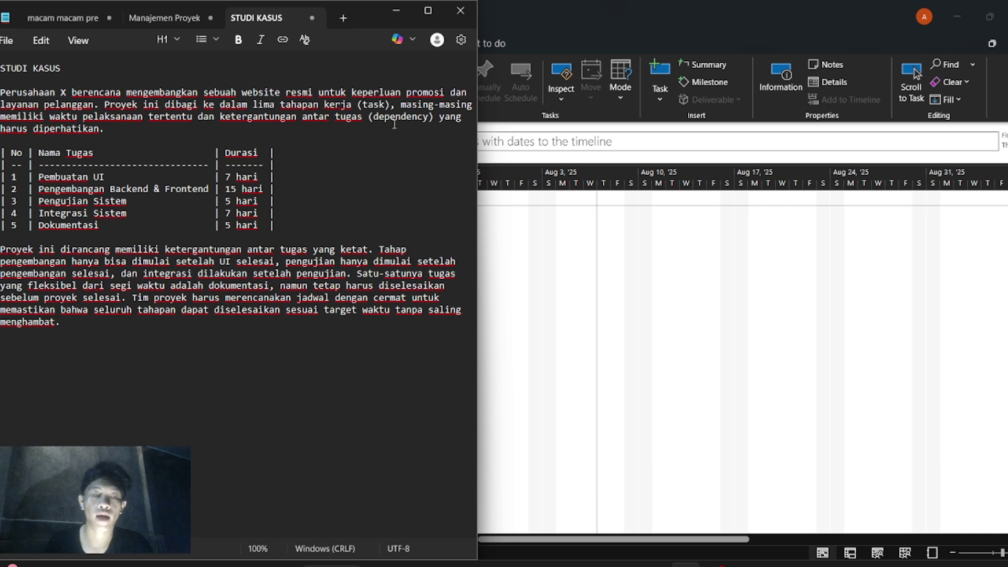
click(531, 285)
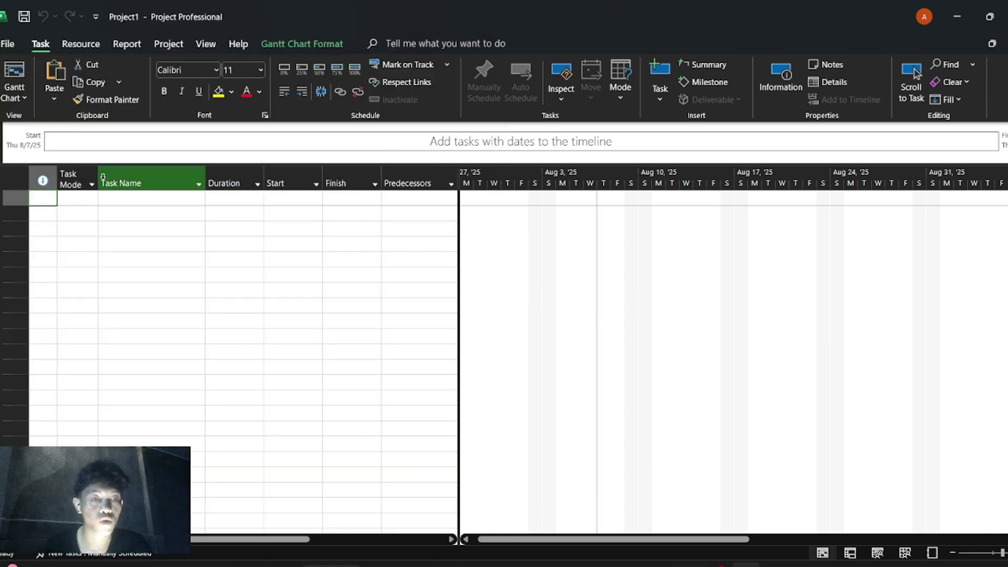
drag(205, 177, 290, 177)
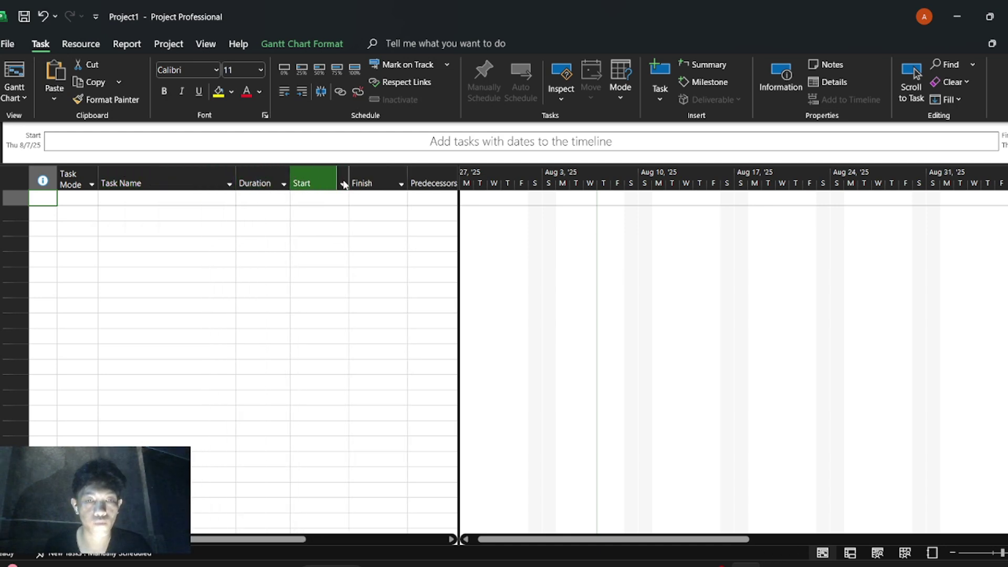
drag(348, 167, 358, 169)
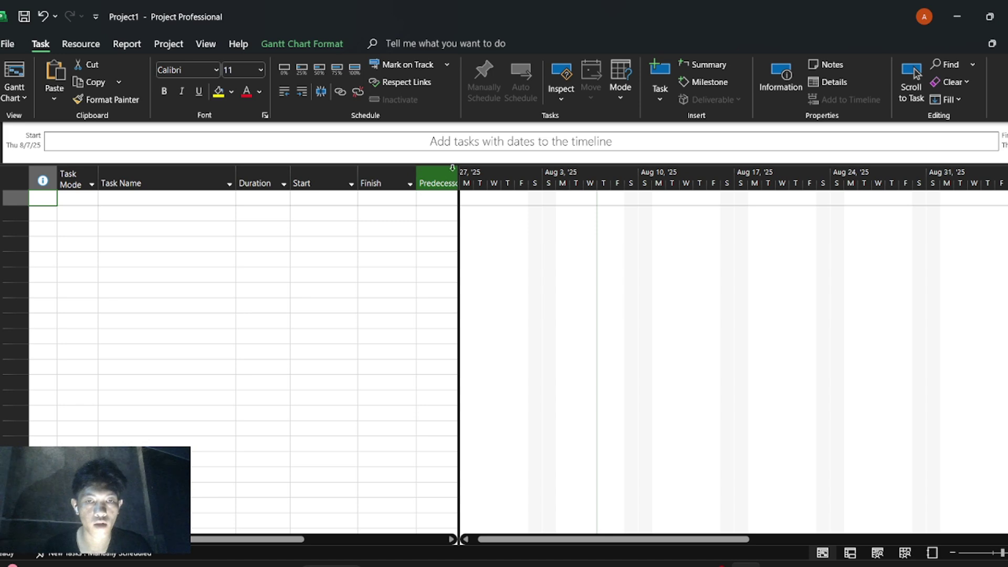
drag(458, 173, 497, 174)
Add "Pembuatan UI" as the first task in the task table.
click(177, 174)
click(162, 202)
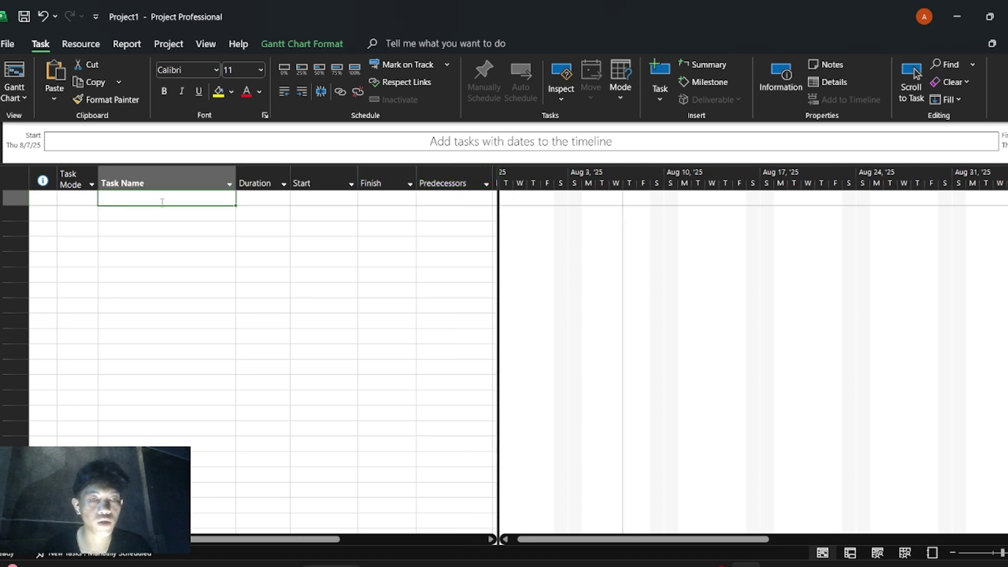
text(P)
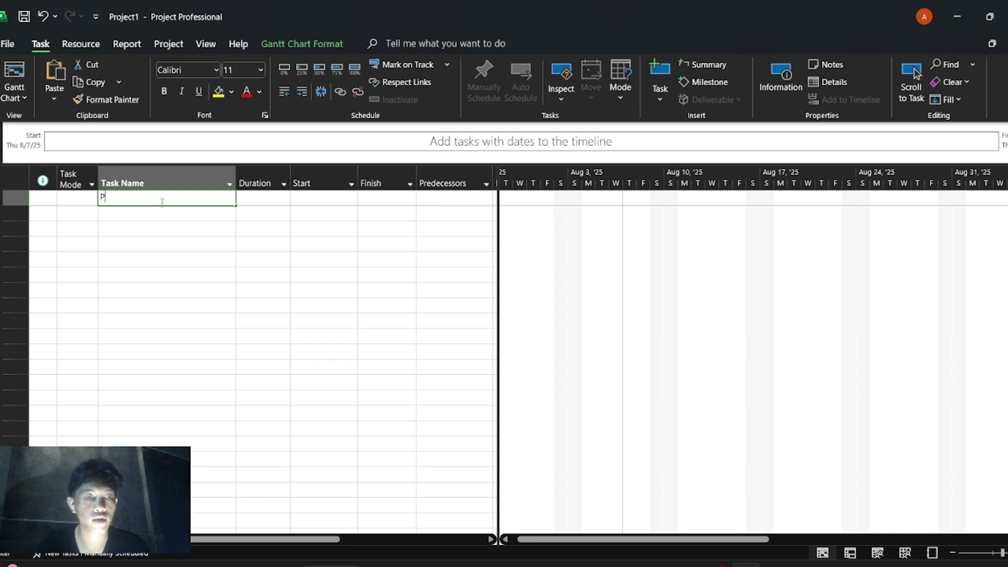
text(embuatan UI)
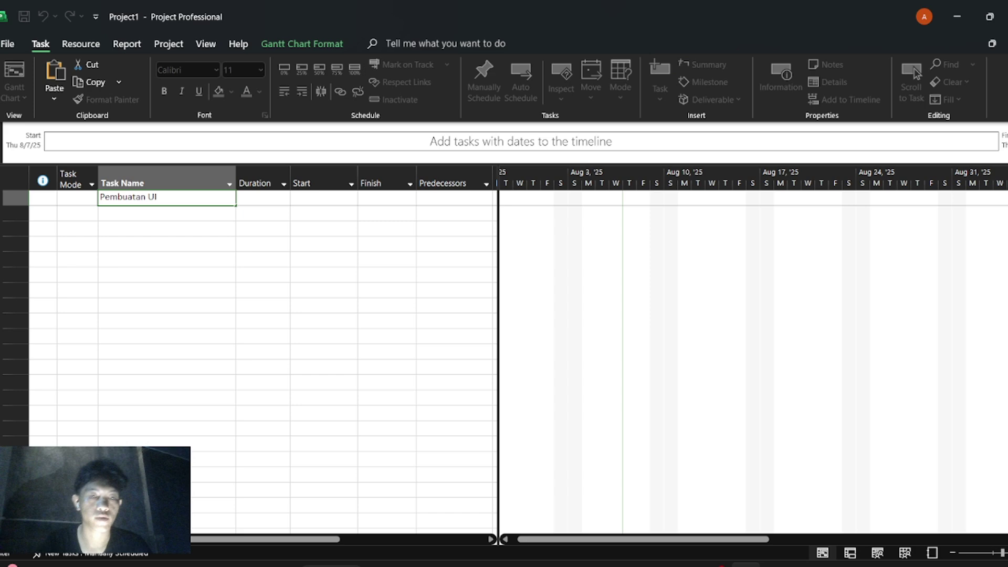
key(Tab)
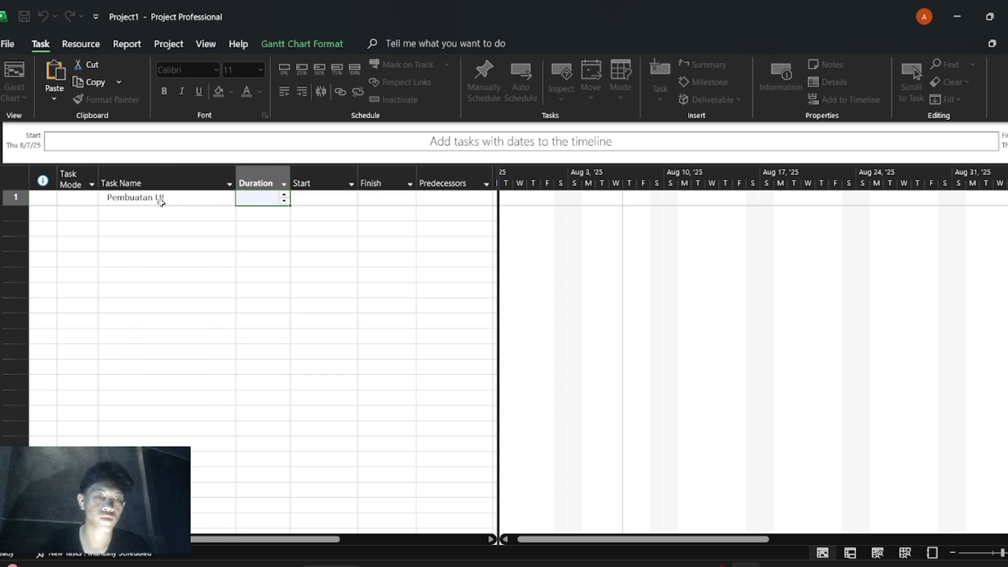
click(161, 210)
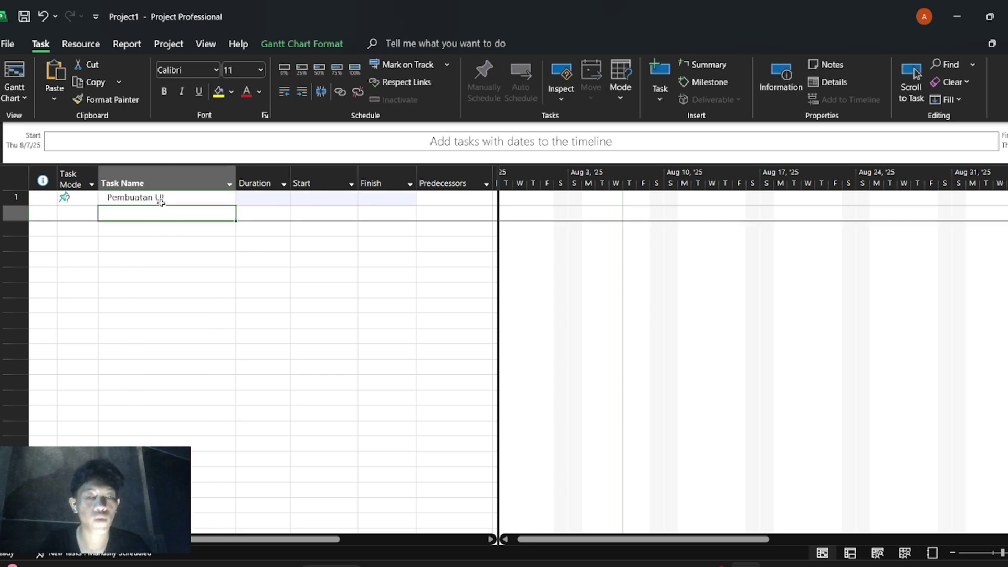
Check the task list in the notes and add "Pengembangan Backend dan Frontend" as the second task.
key(alt+Tab)
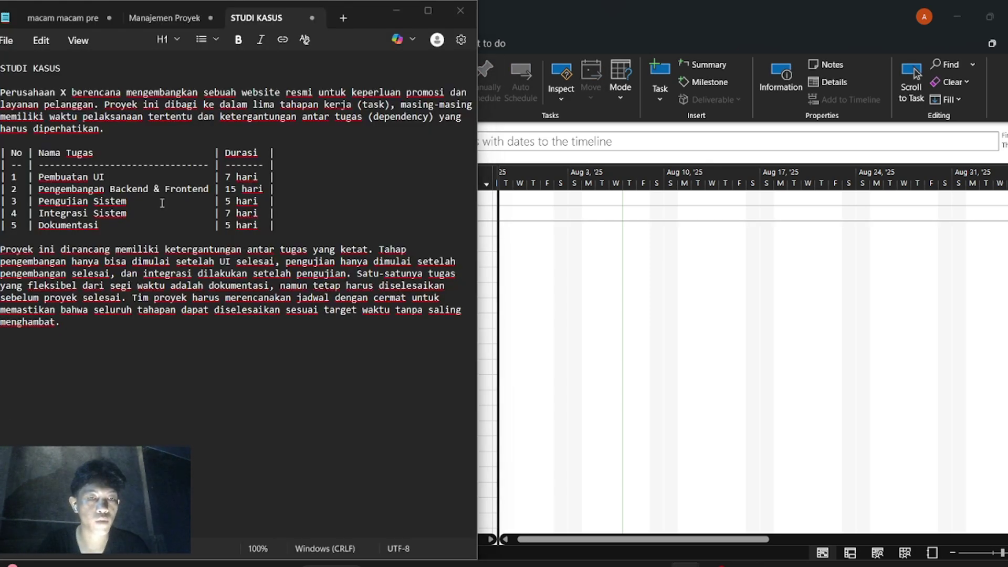
key(alt+Tab)
text(Pe)
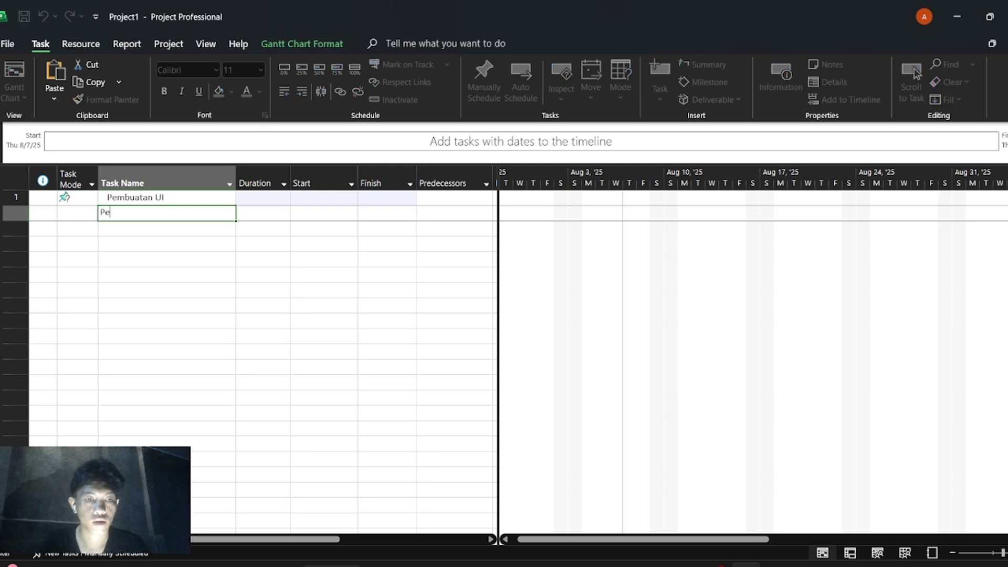
text(ngem)
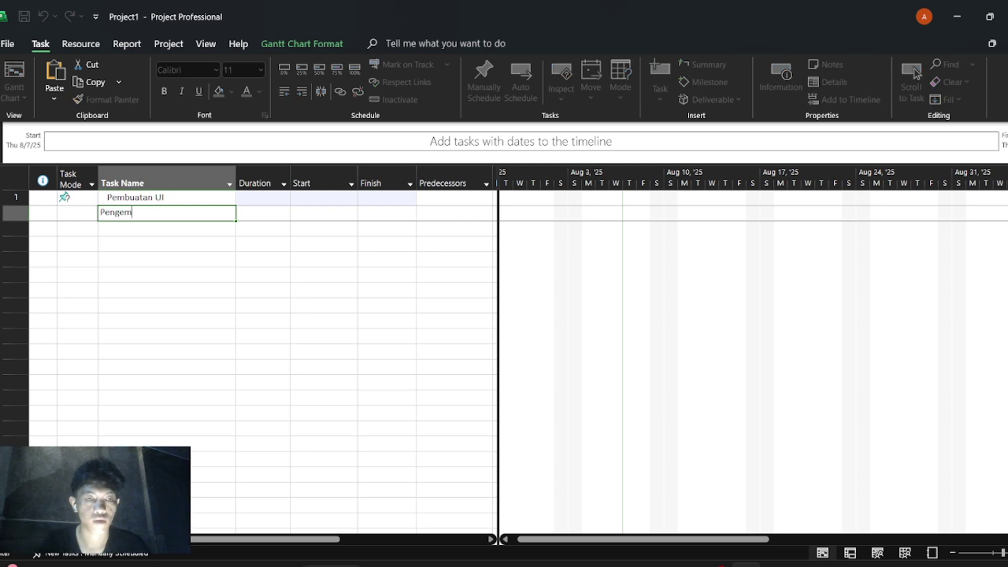
text(bangan Back)
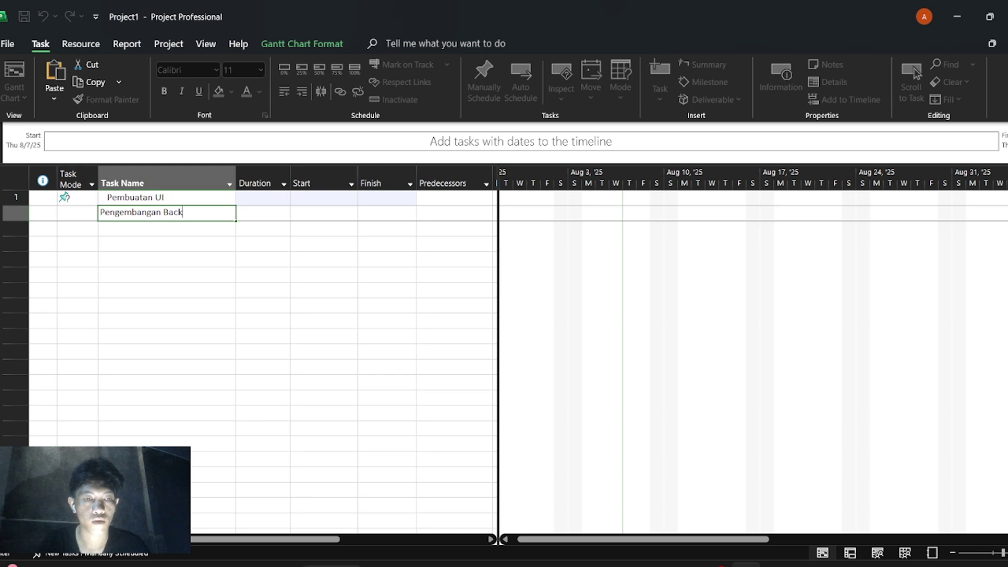
text(end dan F)
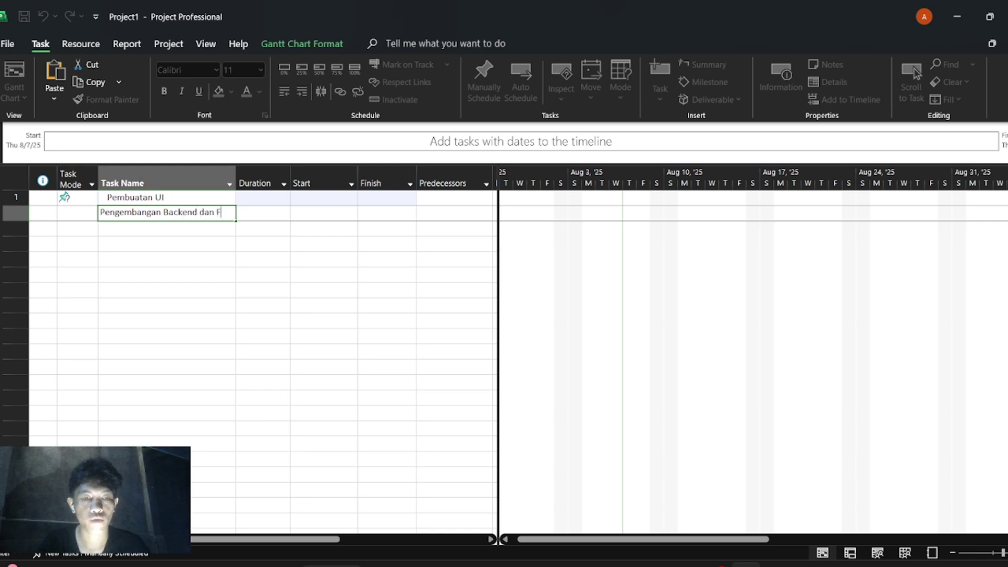
text(rontend)
key(Return)
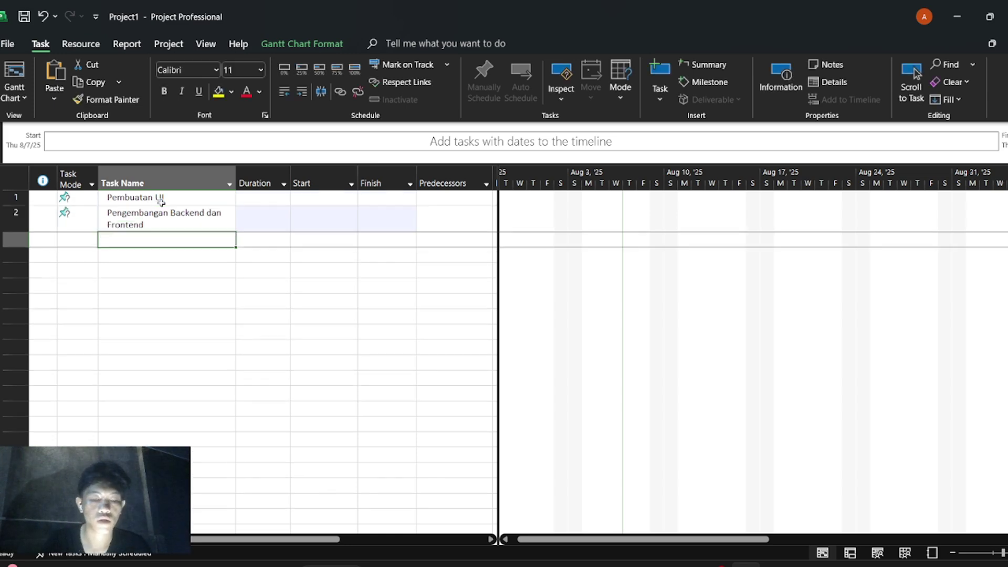
Add "Pengujian" as the third task in the task table.
text(Pen)
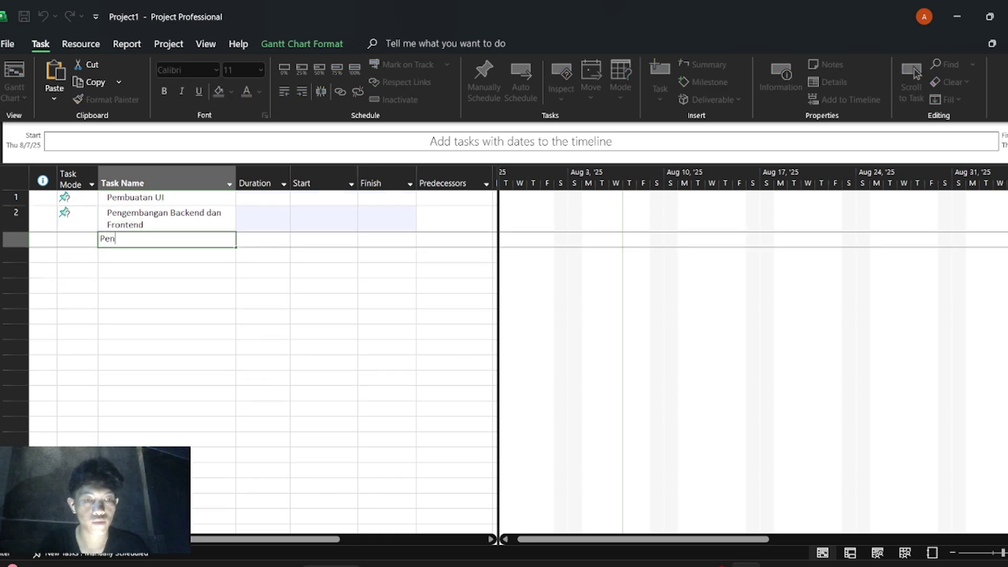
text(ju)
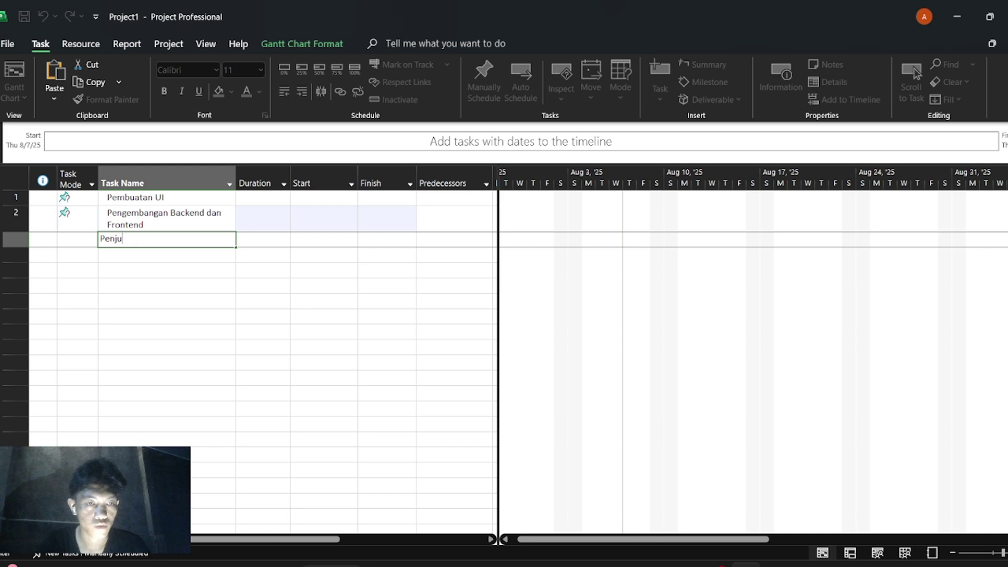
key(BackSpace)
key(BackSpace)
text(guj)
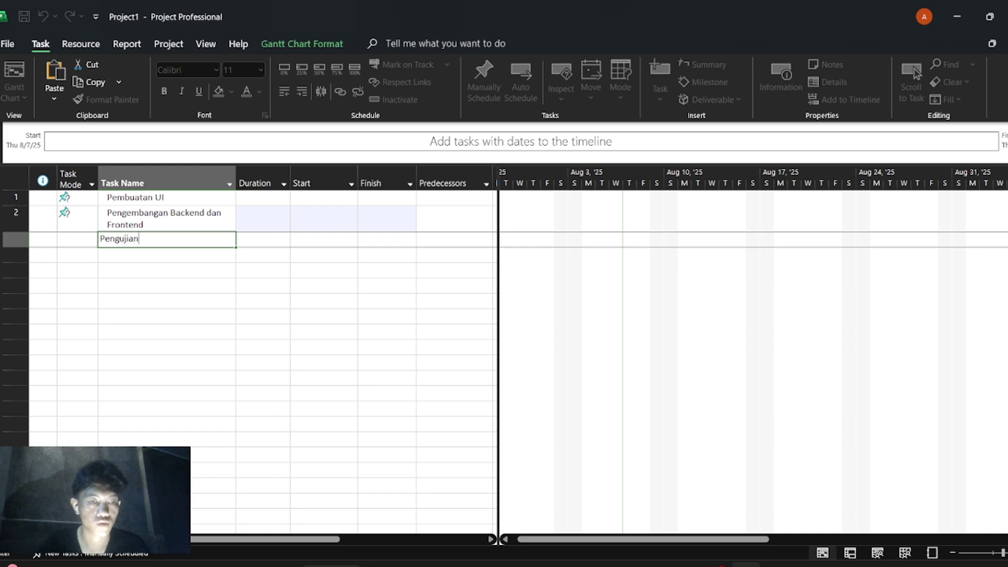
text(ian)
key(Return)
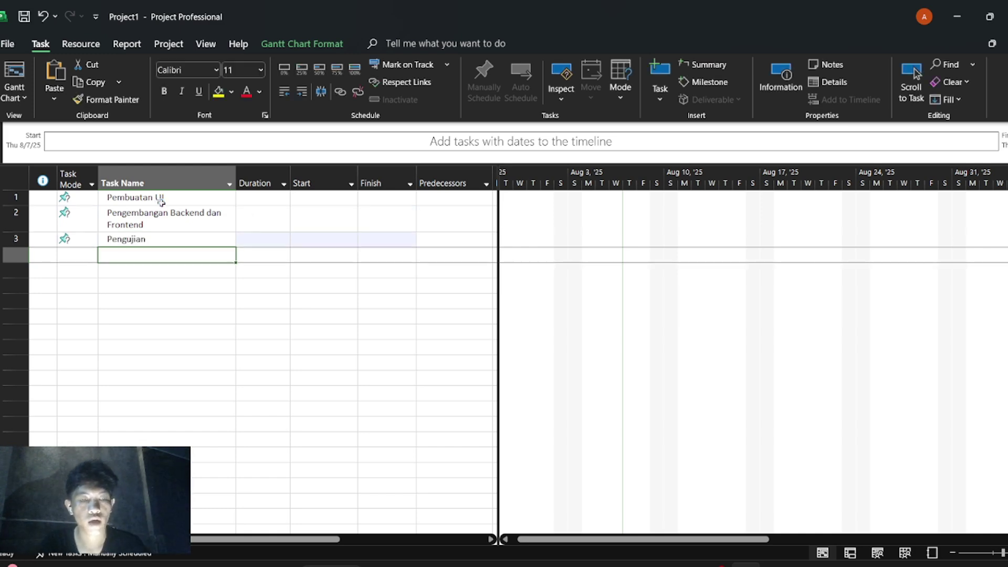
Check the task list in the notes and add "Integrasi Sistem" as the fourth task.
key(alt+Tab)
key(alt+Tab)
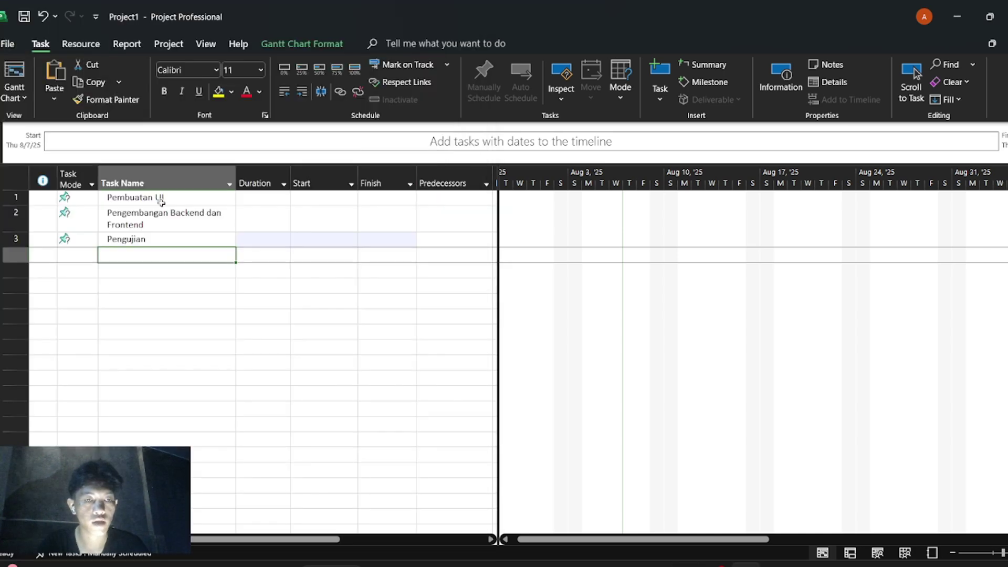
text(In)
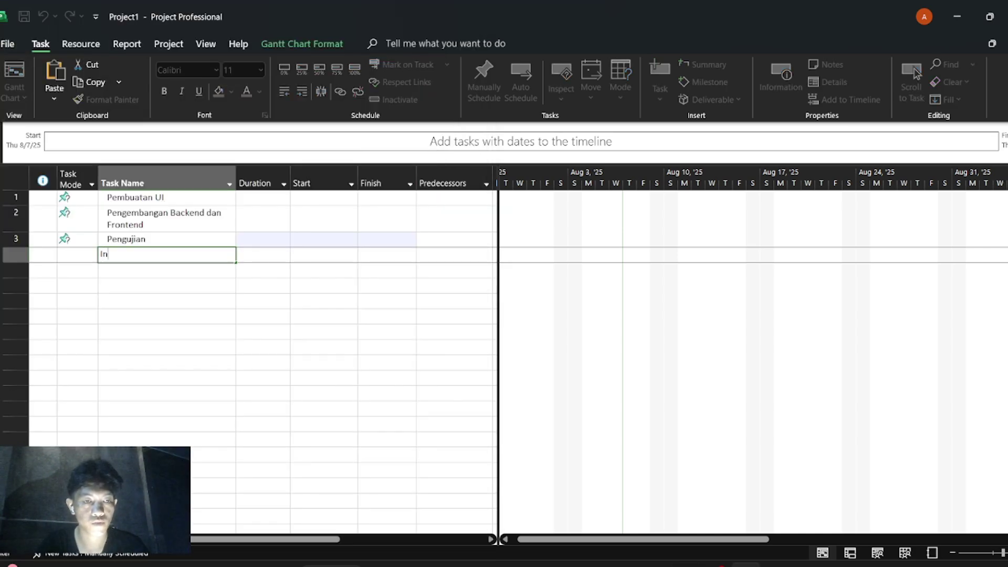
text(tegrasi Sistem)
key(Return)
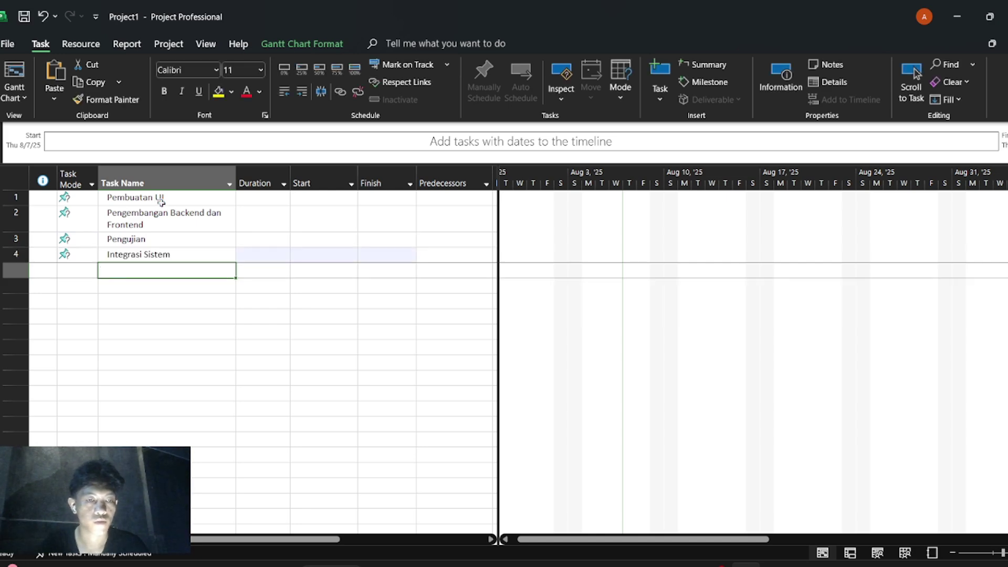
Add "Dokumentasi" as the fifth task in the task table.
text(D)
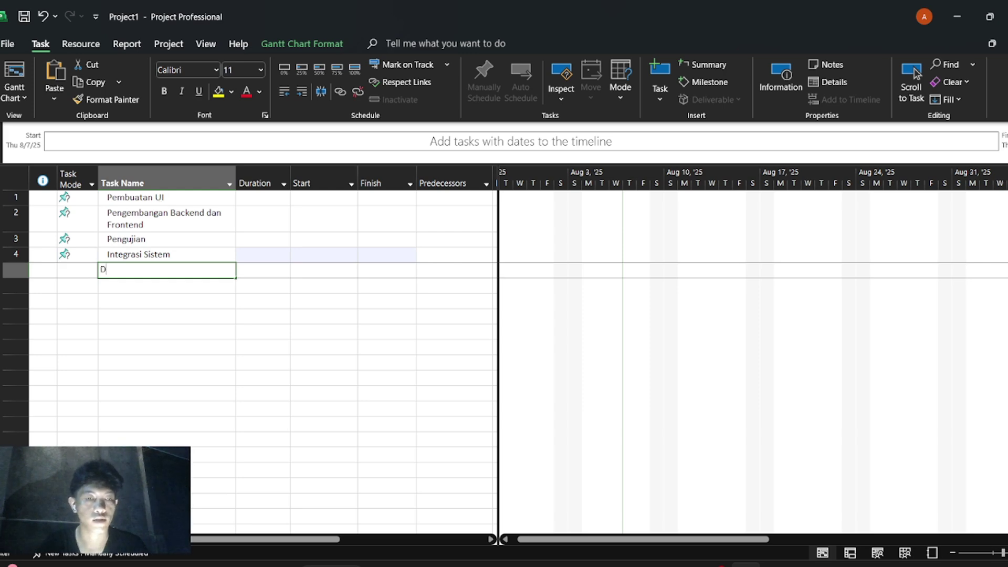
text(okumen)
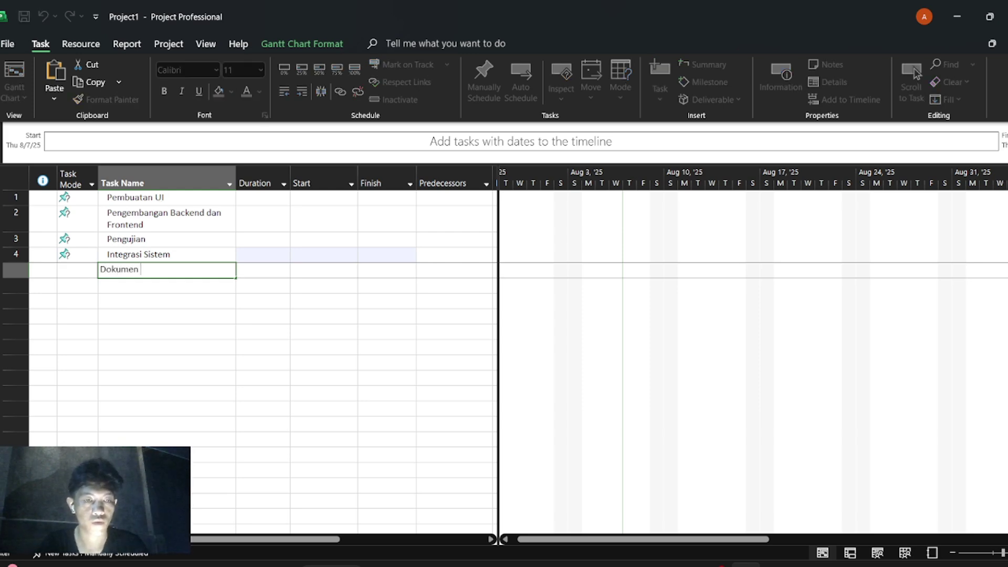
text(tasi)
key(Return)
Set the duration of the Pembuatan UI task to 7 days, following the case study notes.
key(Tab)
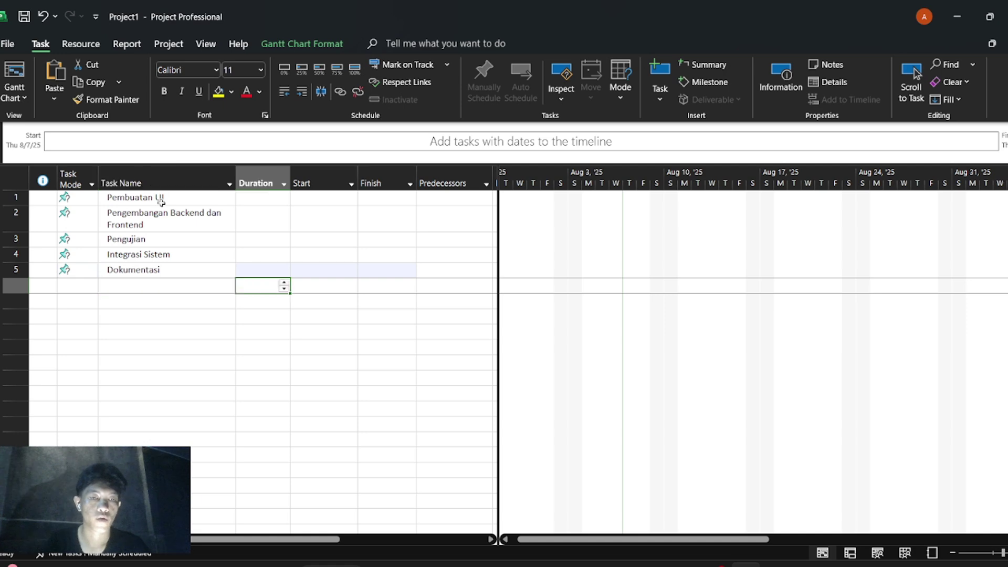
key(Up)
key(Up)
key(Up)
key(Up)
key(Up)
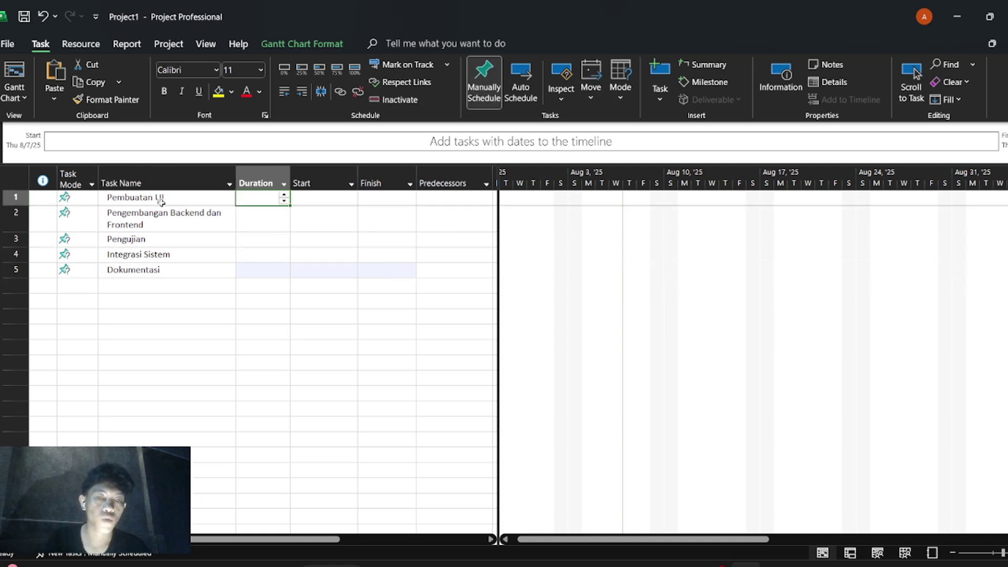
key(alt+Tab)
key(alt+Tab)
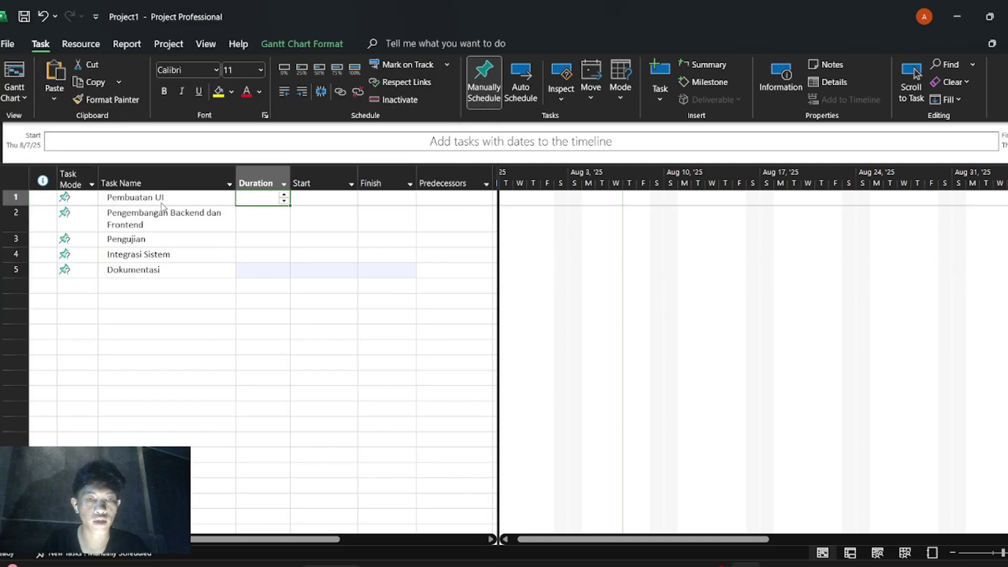
text(7)
key(Return)
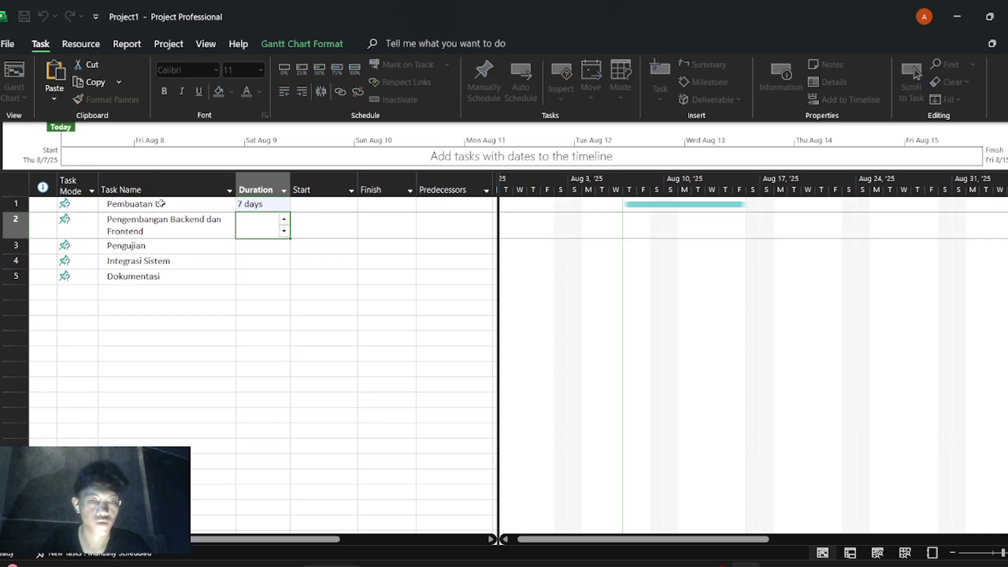
Check the notes and set the duration of Pengembangan Backend dan Frontend to 15 days.
key(alt+Tab)
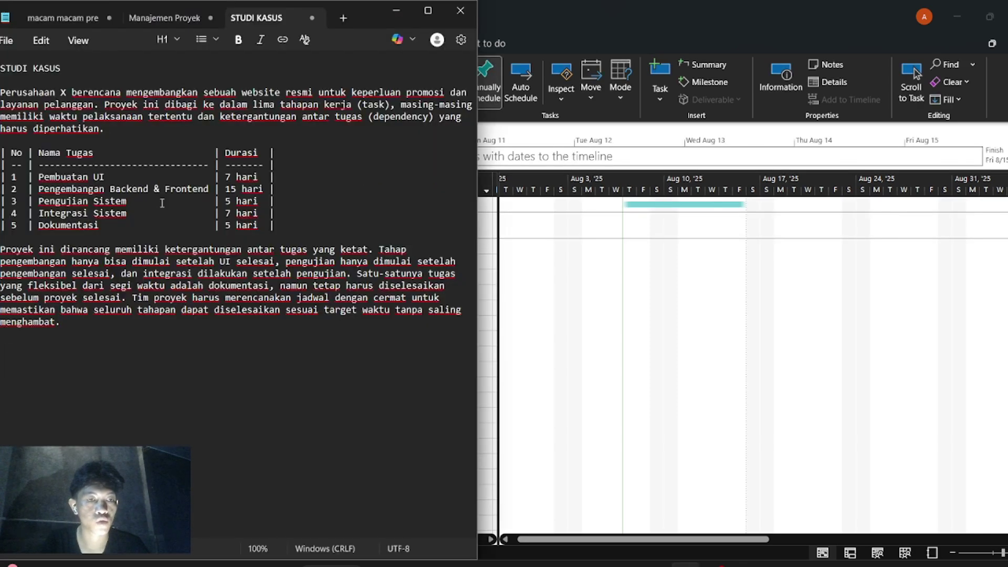
key(alt+Tab)
text(15)
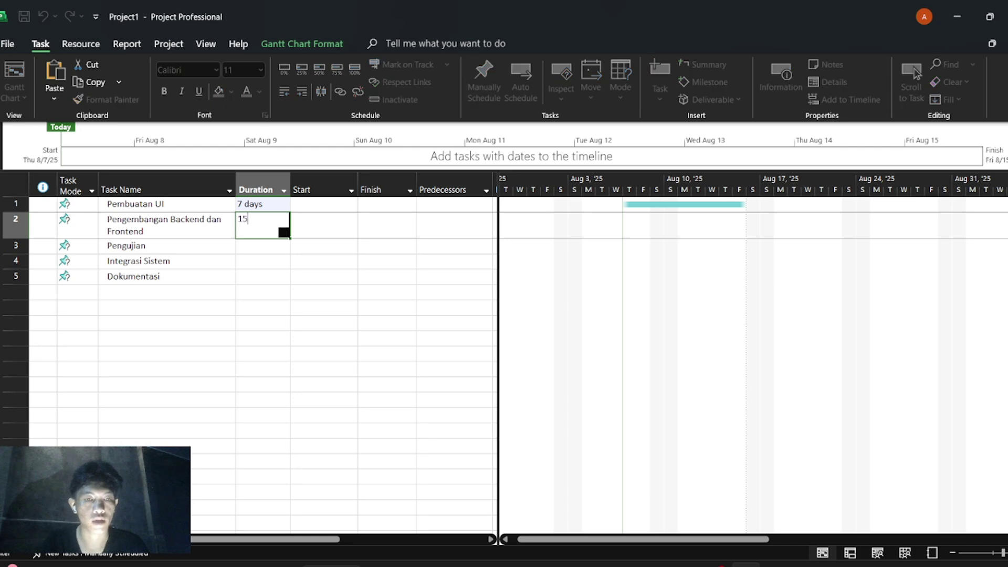
key(Return)
Check the notes and set the duration of the Pengujian task to 5 days.
key(alt+Tab)
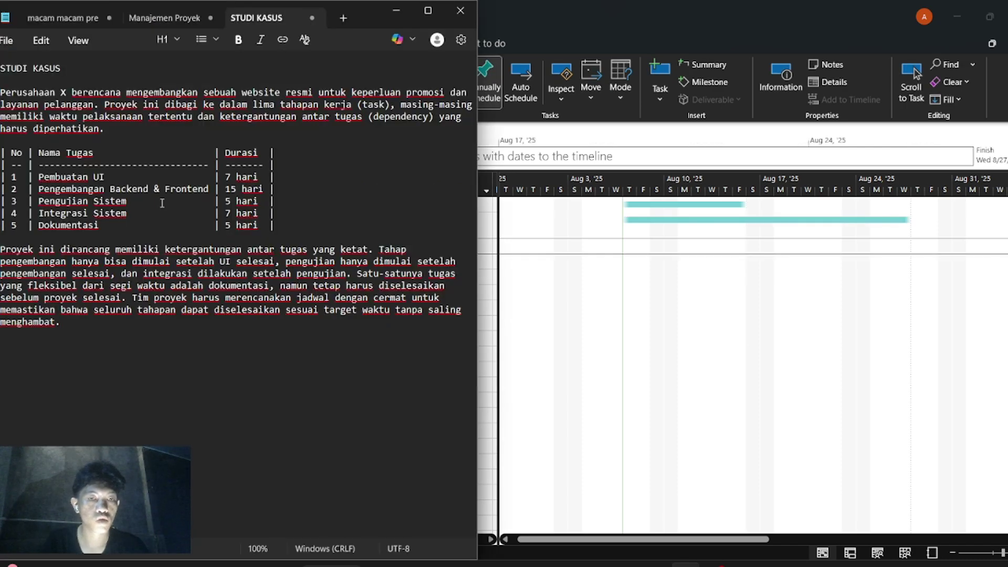
key(alt+Tab)
text(5)
key(Return)
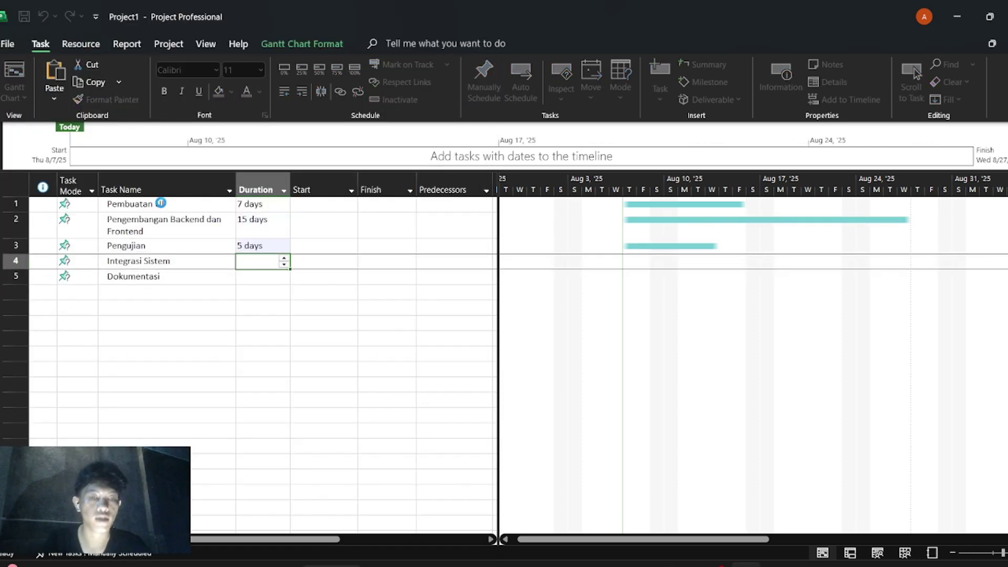
Check the notes and set the duration of the Integrasi Sistem task to 7 days.
key(alt+Tab)
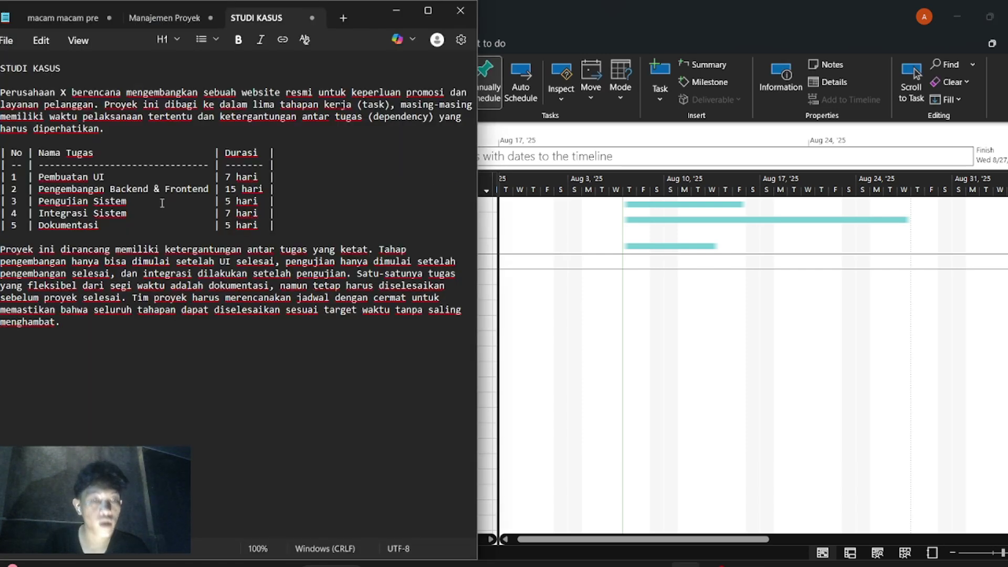
key(alt+Tab)
text(7)
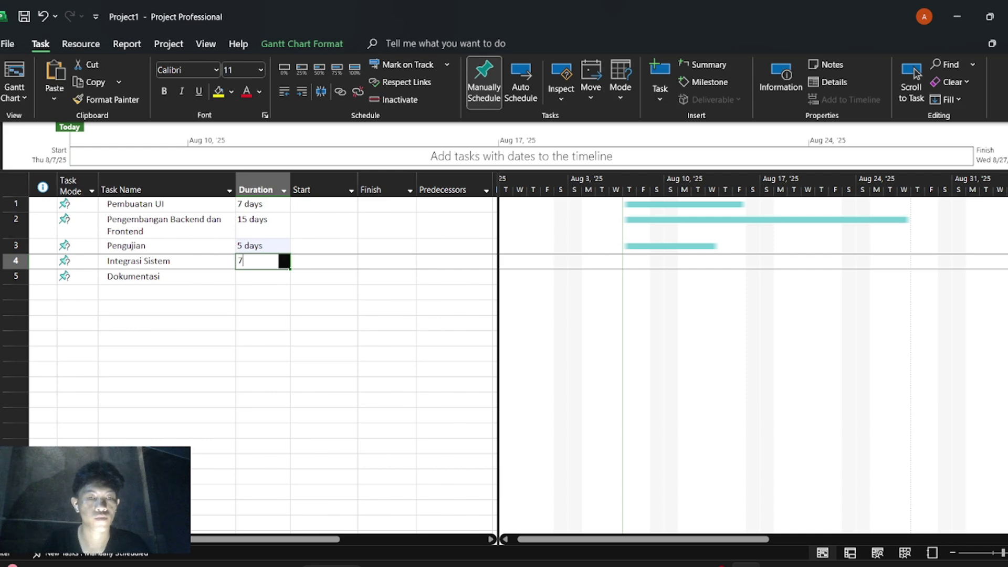
key(Return)
Check the notes and set the duration of the Dokumentasi task to 5 days.
key(alt+Tab)
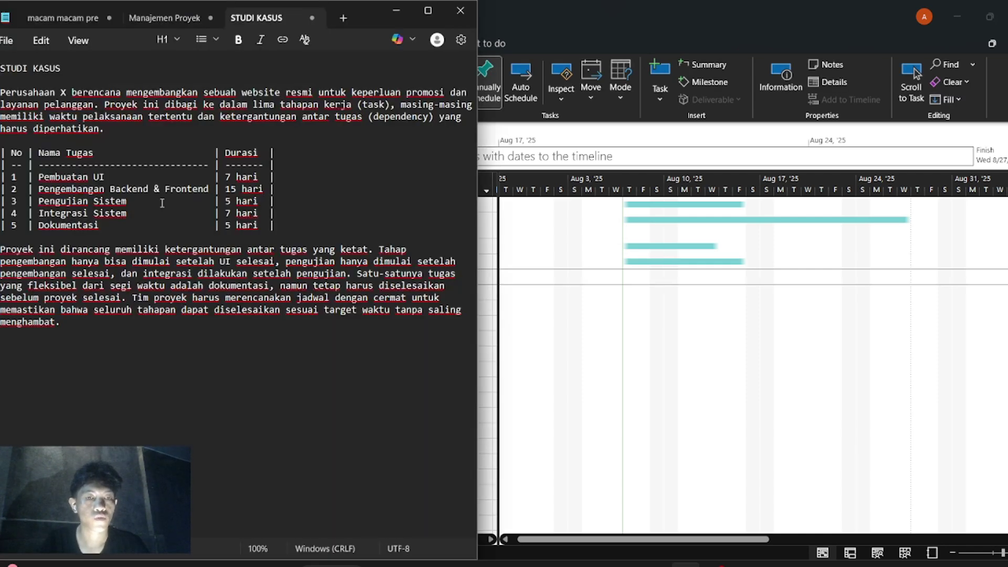
key(alt+Tab)
text(5)
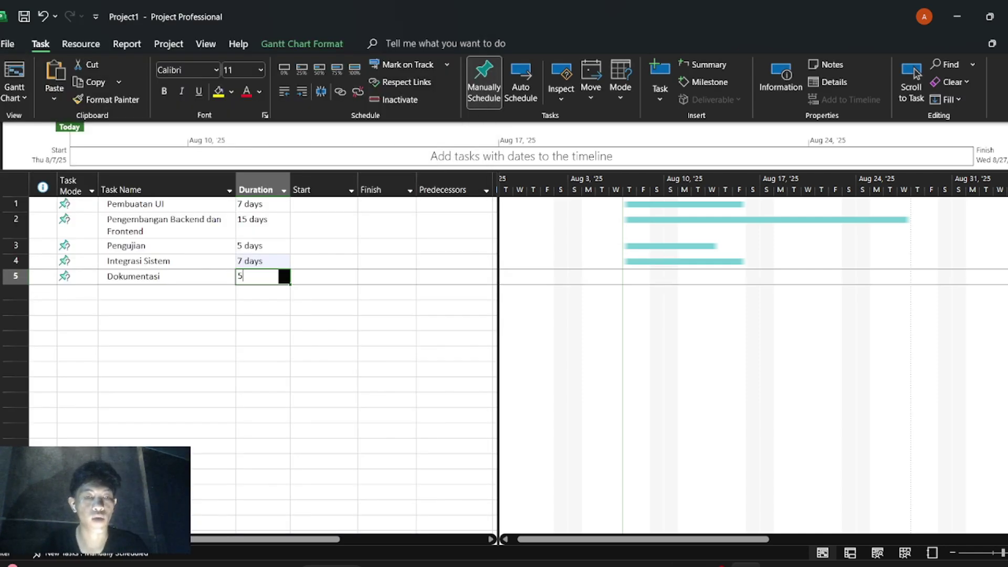
key(Return)
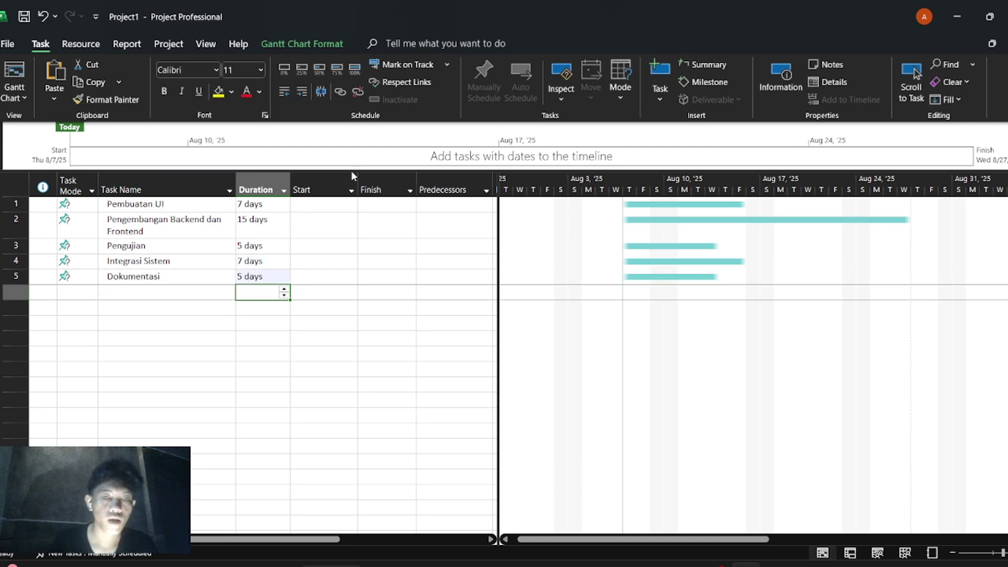
Set the start date of the Pembuatan UI task to August 7, 2025.
click(332, 204)
click(351, 205)
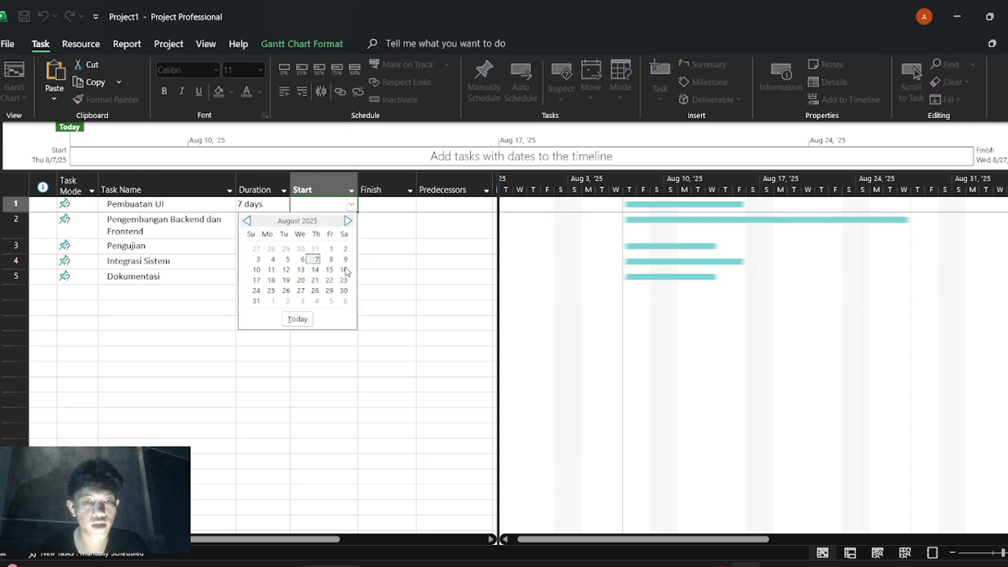
click(317, 260)
Set the start date of the Pengembangan Backend dan Frontend task to August 16, 2025.
click(454, 219)
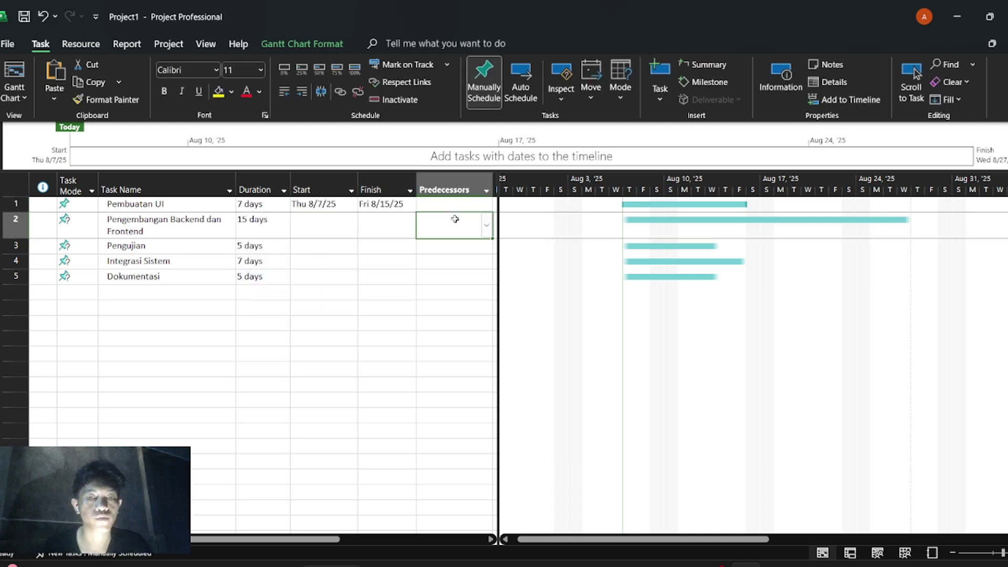
click(354, 226)
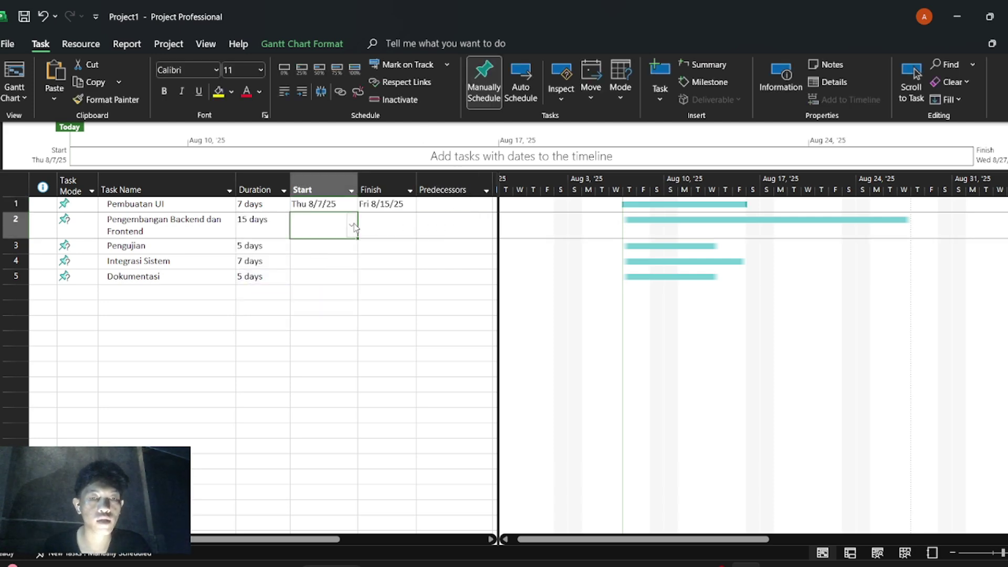
click(352, 226)
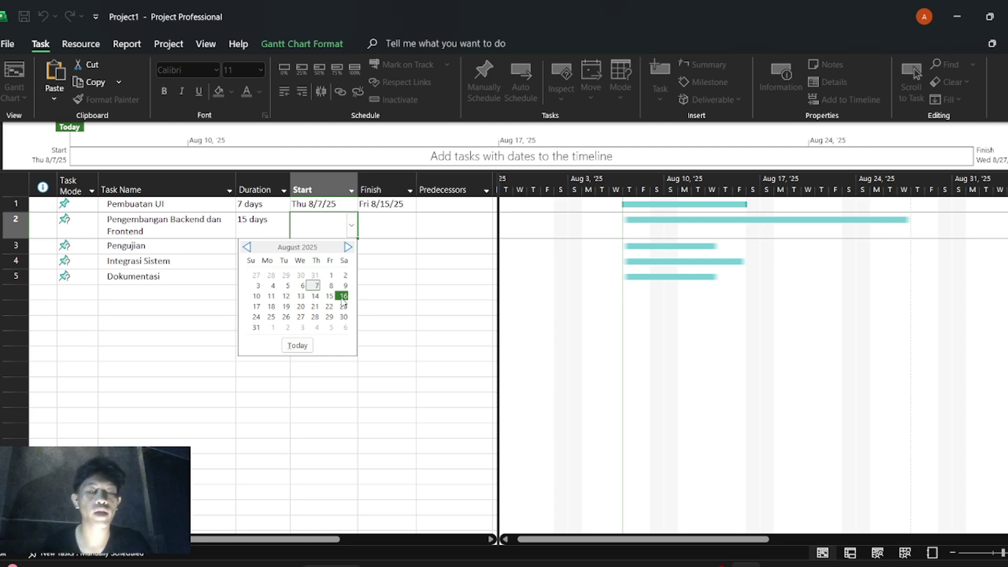
click(343, 298)
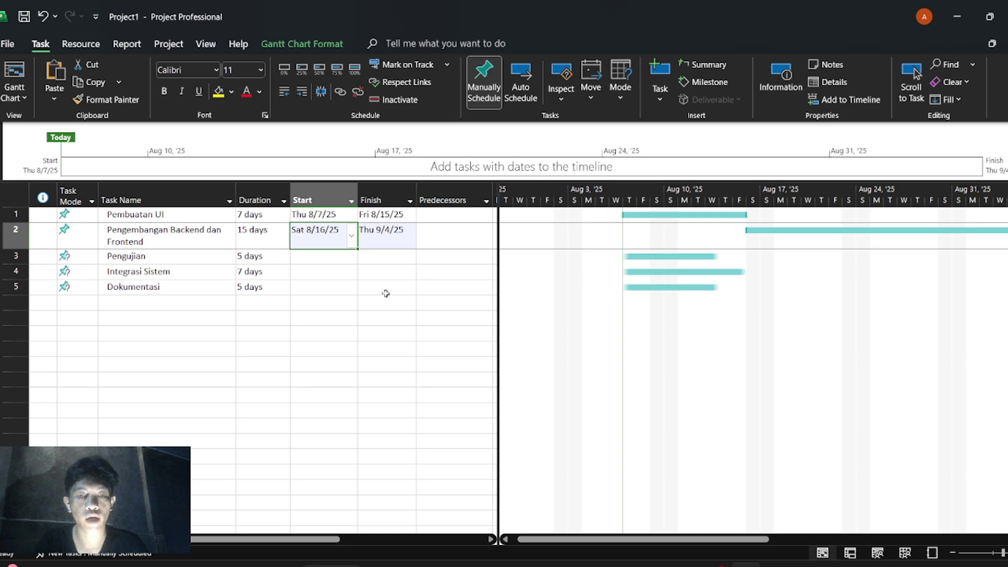
Check the case study notes and set the start date of the Pengujian task to September 5, 2025.
key(alt+Tab)
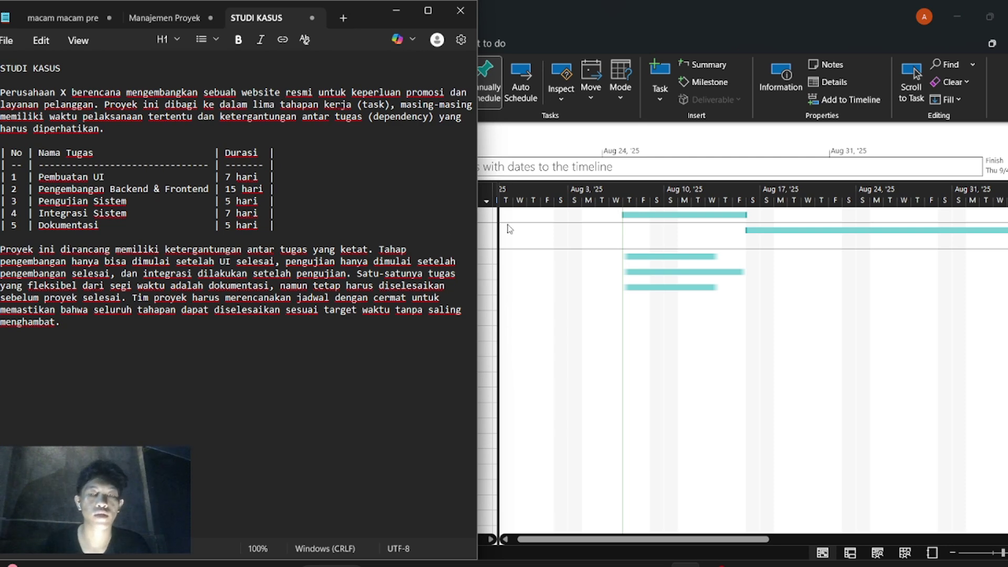
click(630, 286)
click(314, 255)
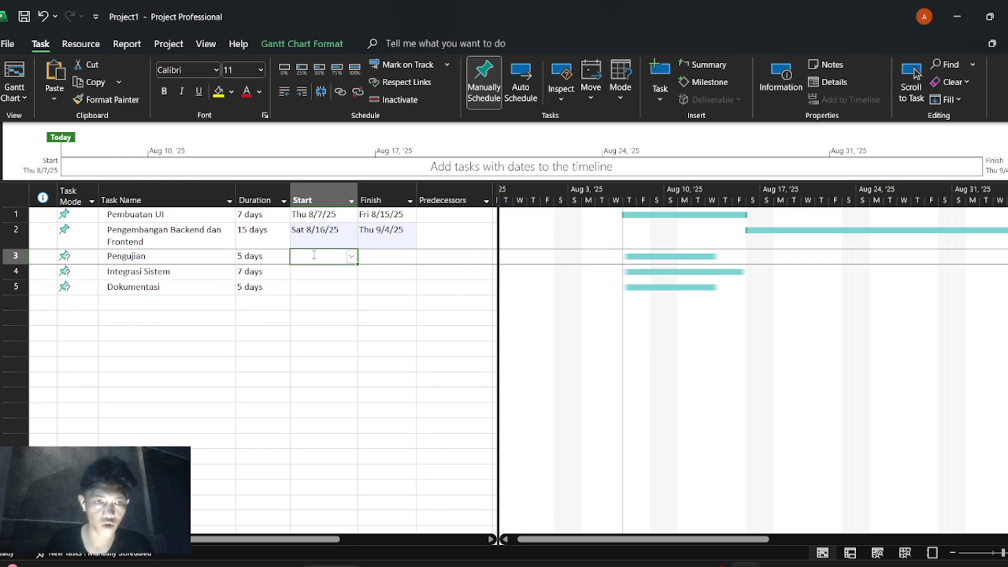
click(352, 258)
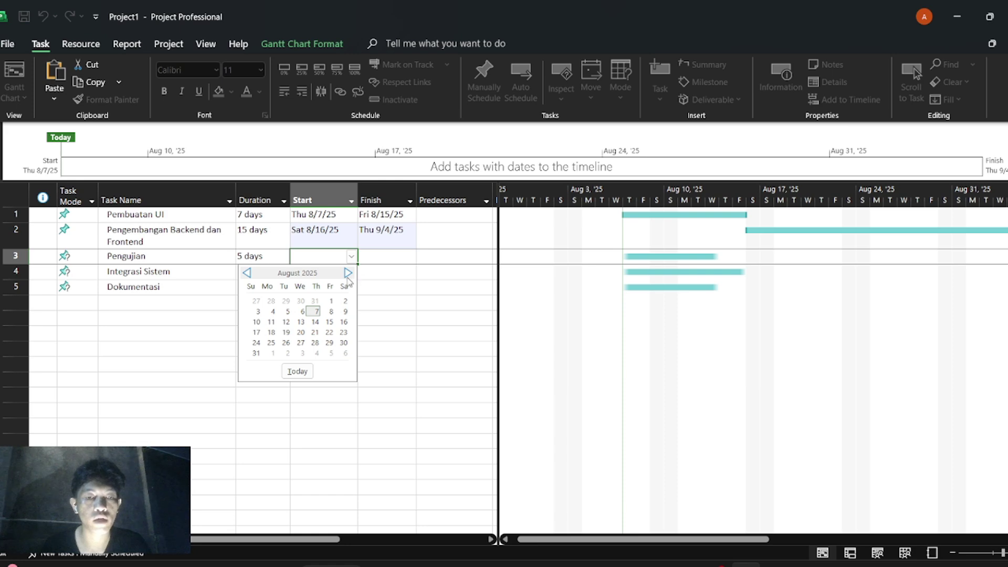
click(347, 273)
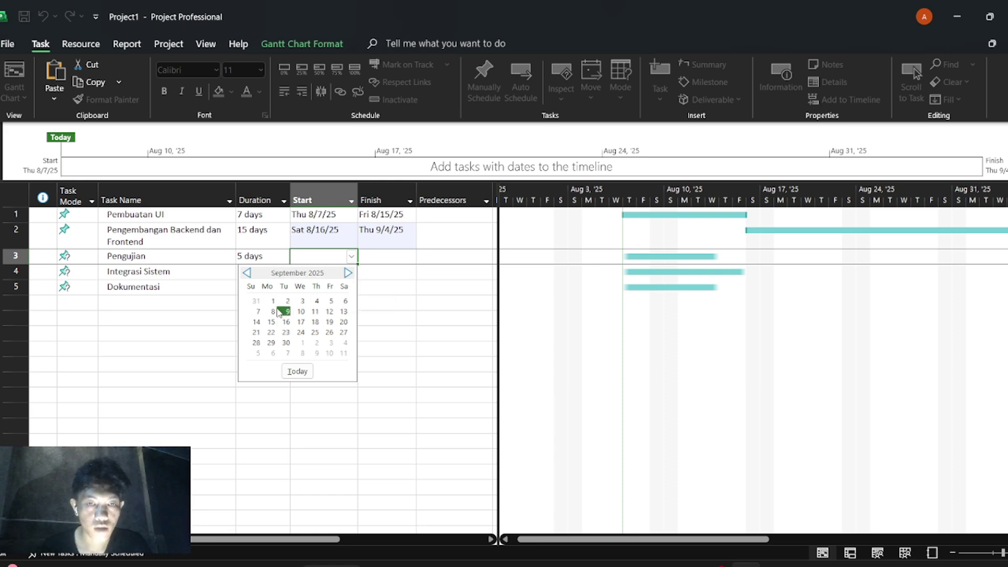
click(332, 300)
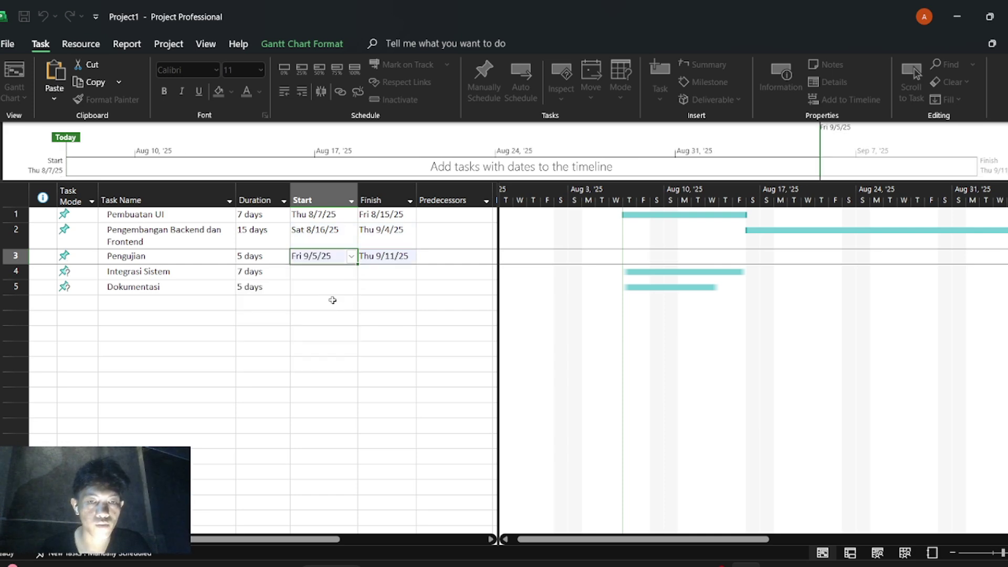
Set the start date of the Integrasi Sistem task to August 12, 2025.
click(332, 272)
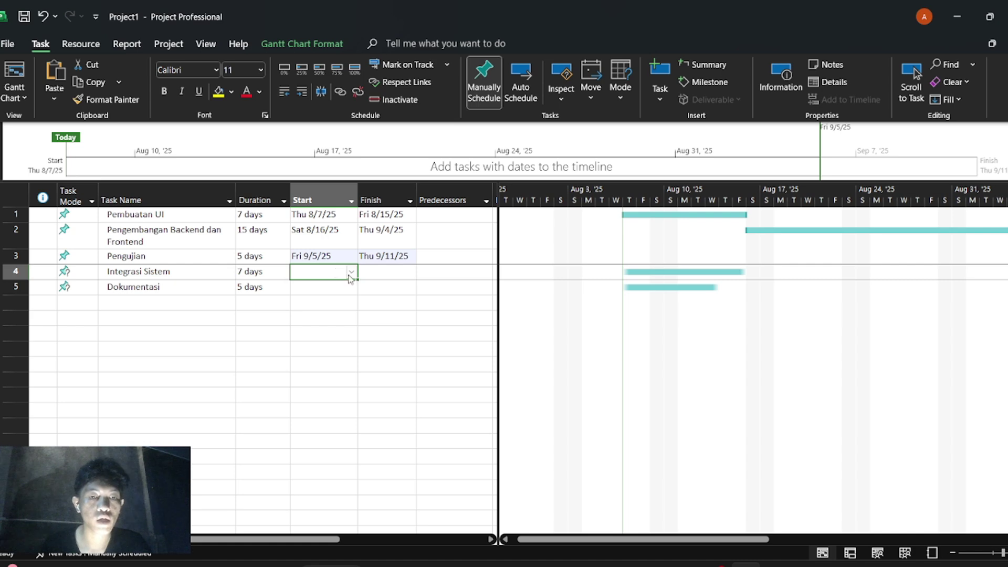
click(351, 273)
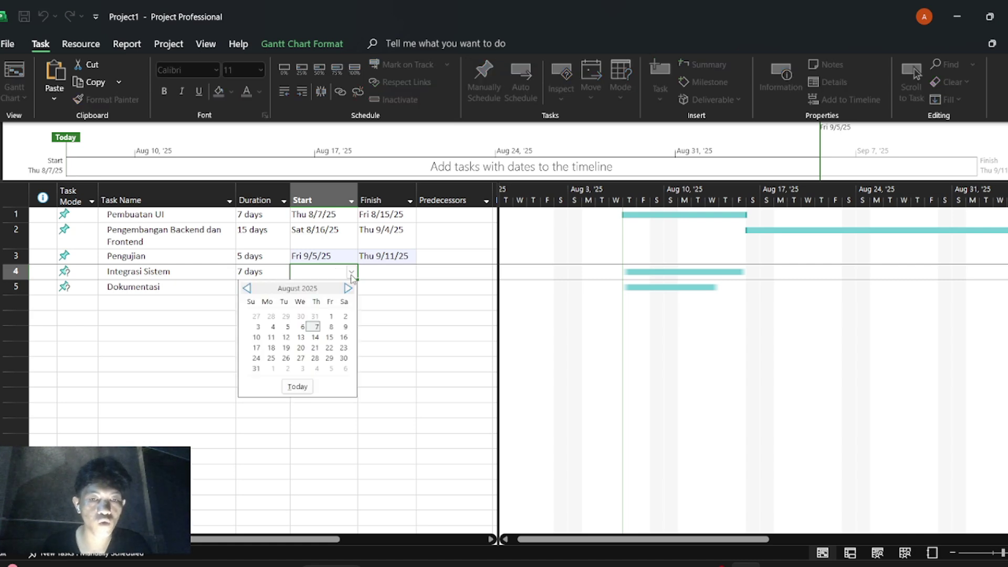
click(286, 337)
click(332, 288)
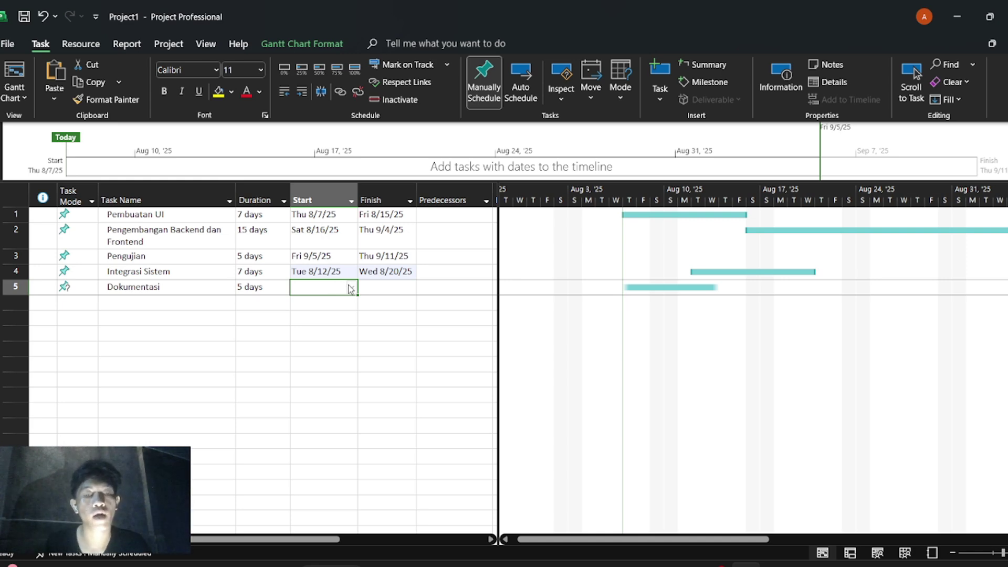
click(352, 288)
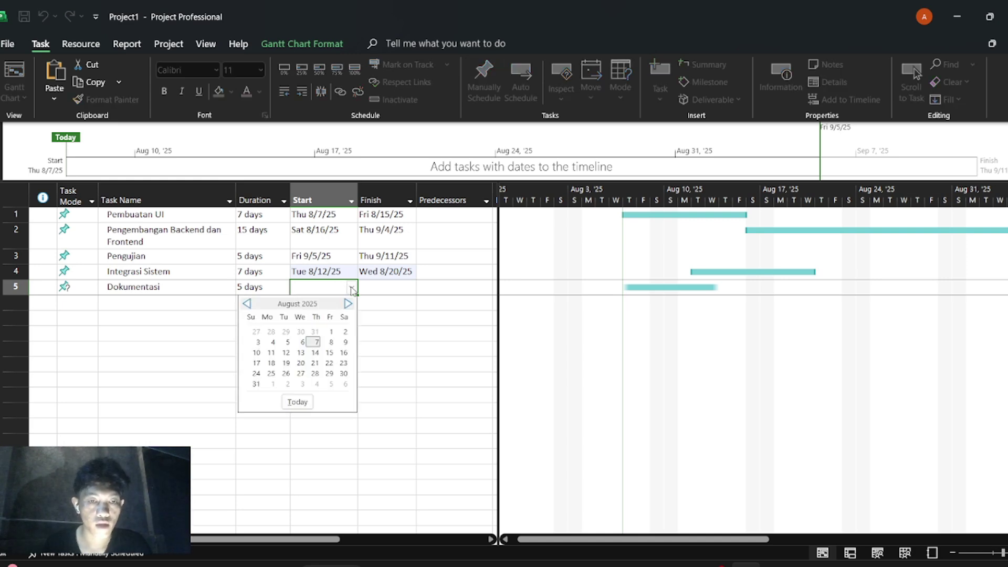
click(391, 292)
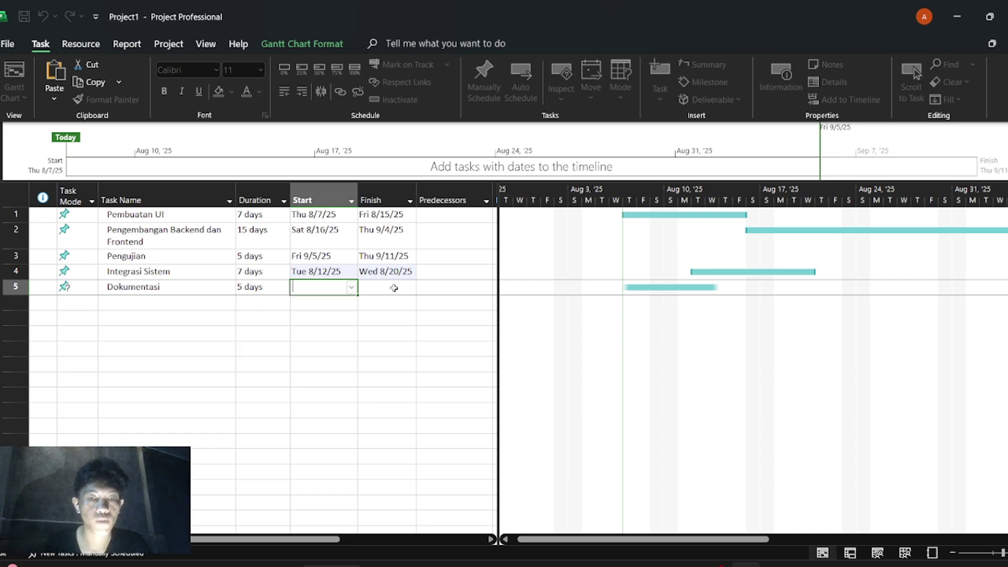
click(407, 288)
click(410, 288)
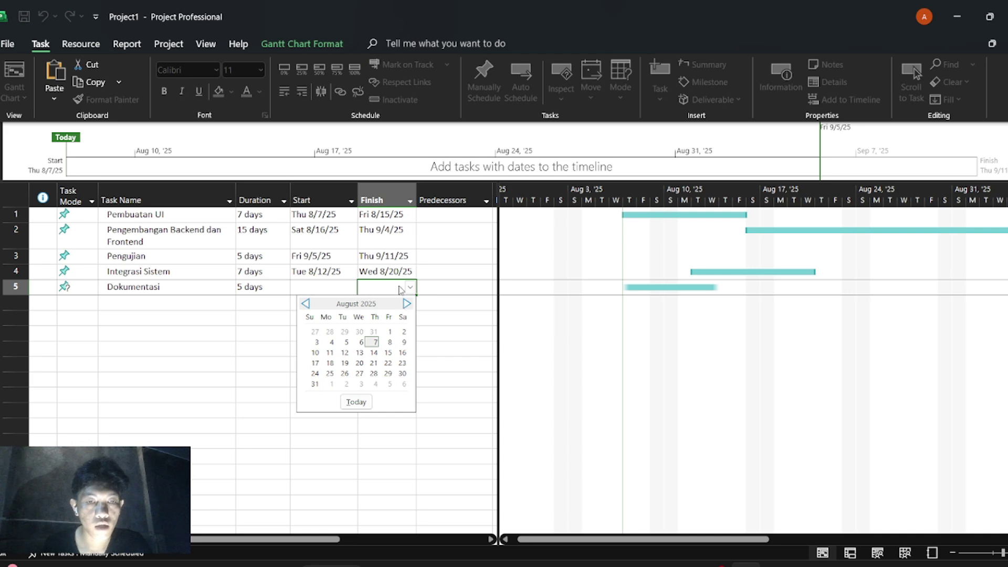
click(402, 288)
Correct the start date of the Integrasi Sistem task to September 12, 2025.
click(341, 273)
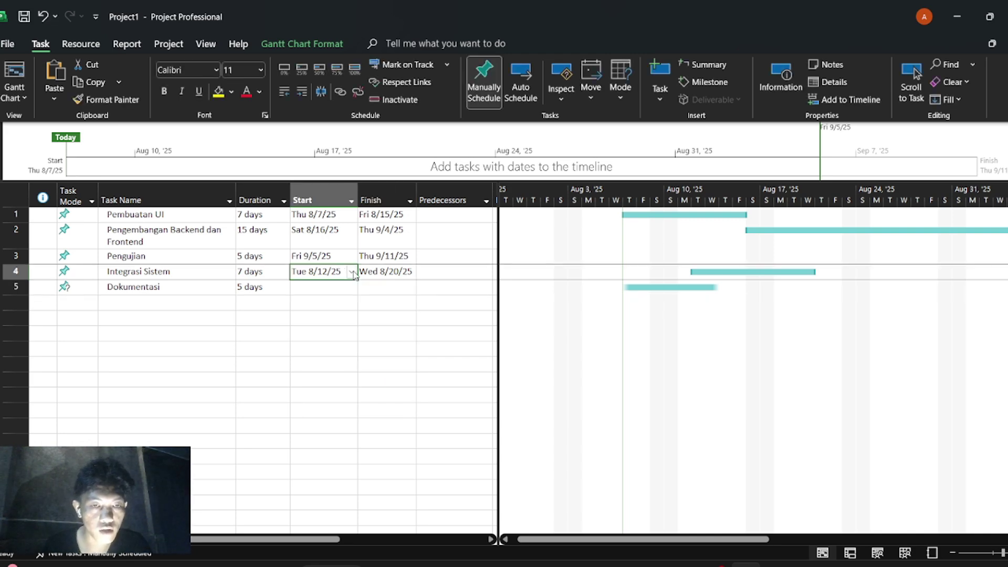
click(351, 272)
click(348, 288)
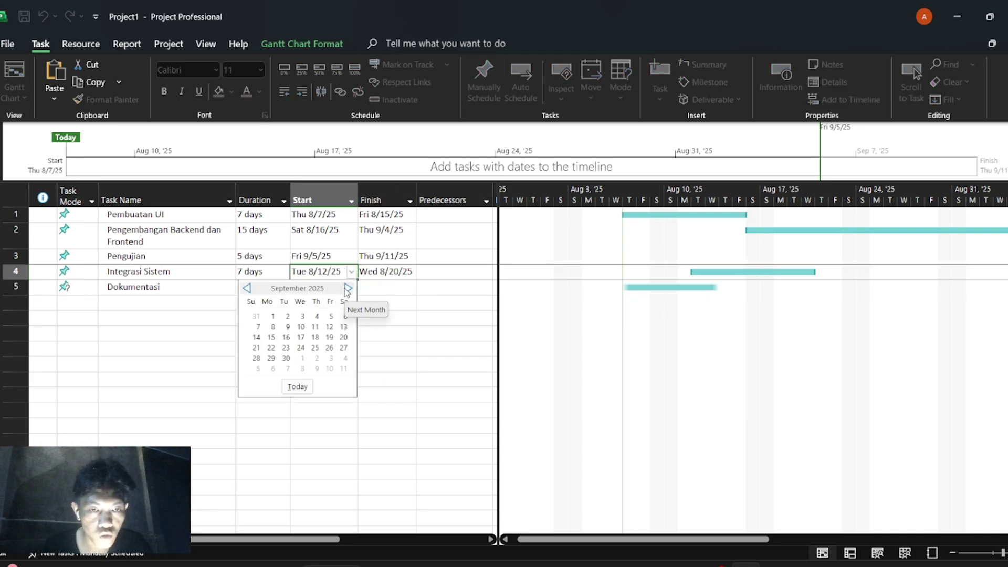
click(329, 327)
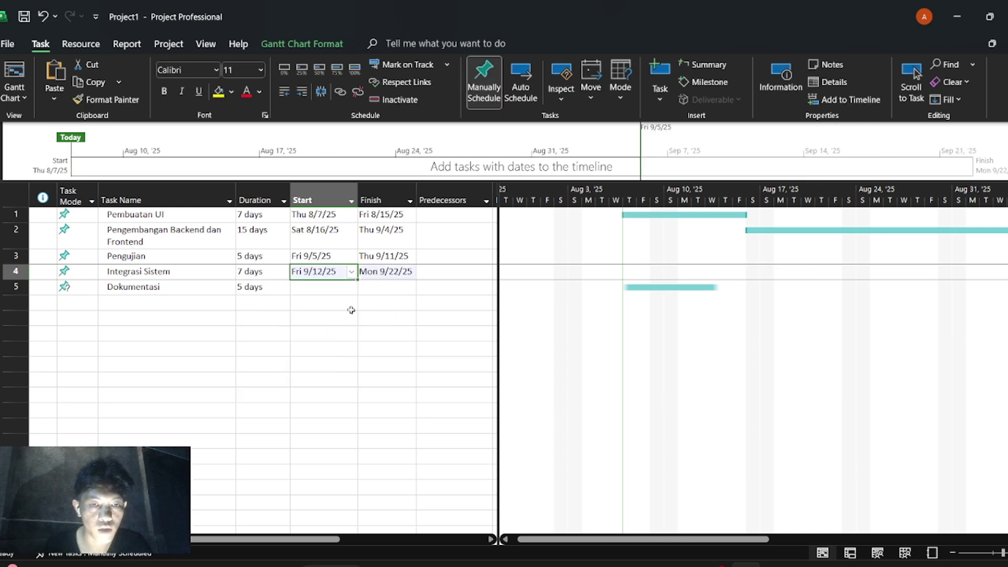
Set the finish date of the Dokumentasi task to September 15, 2025.
click(390, 286)
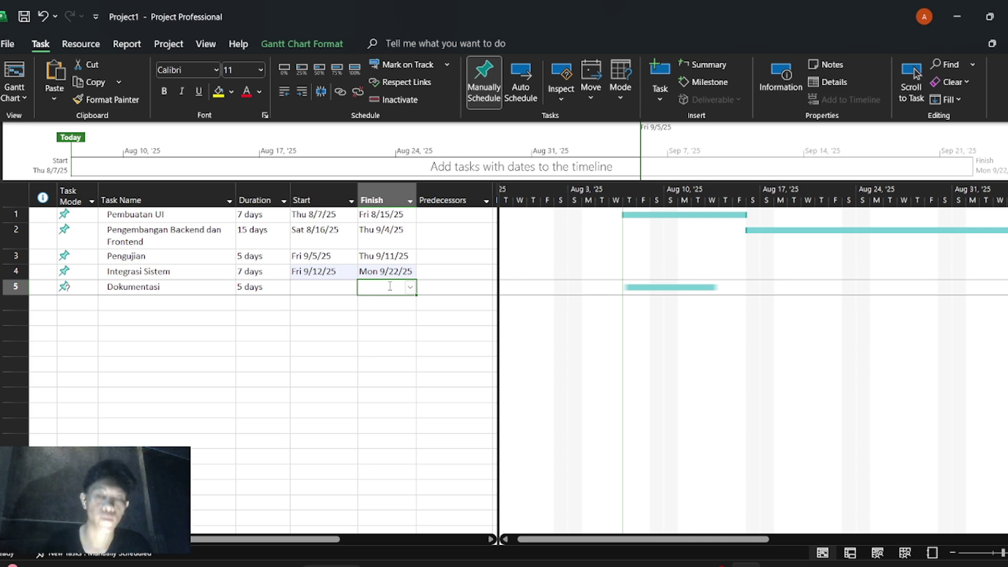
click(409, 287)
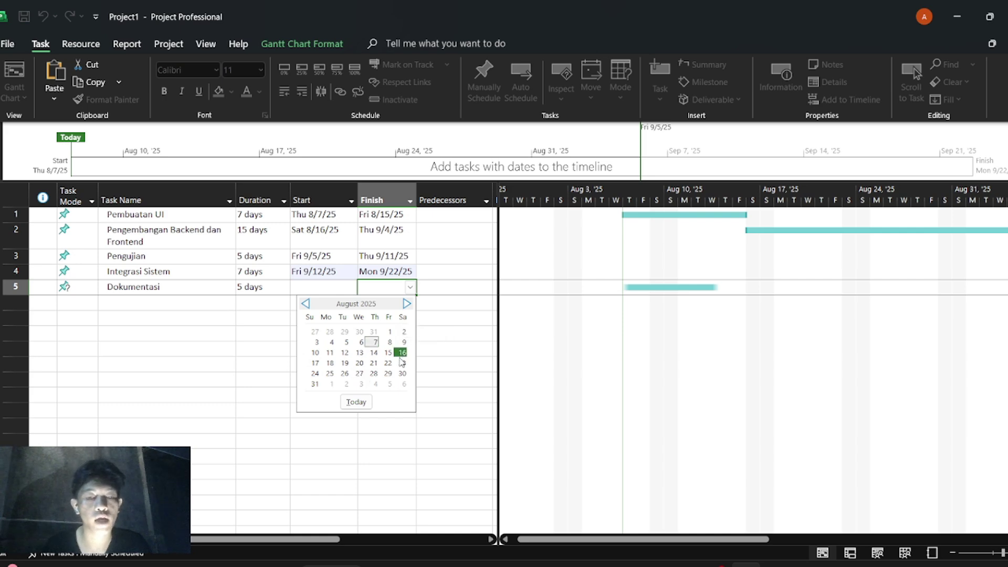
click(408, 304)
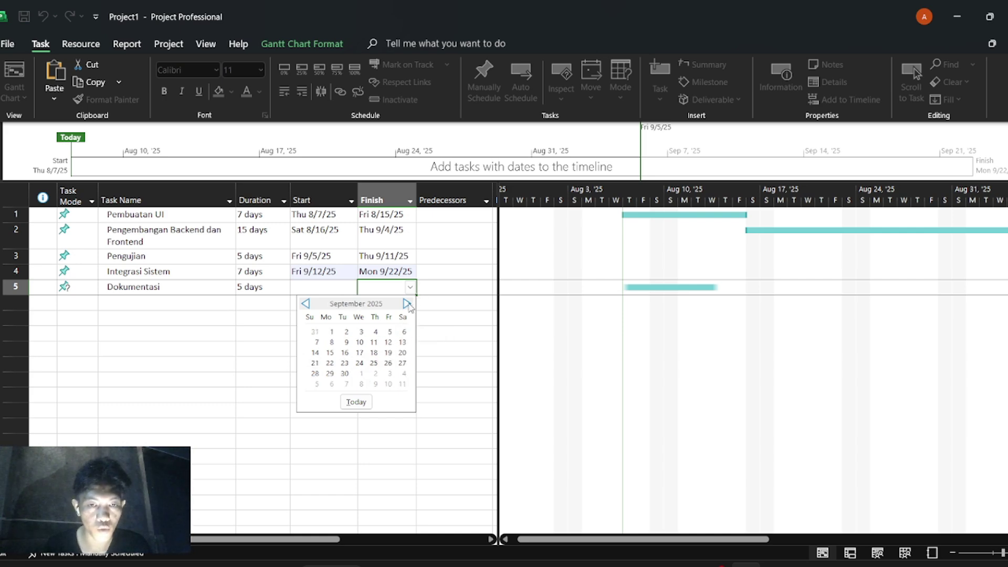
click(330, 353)
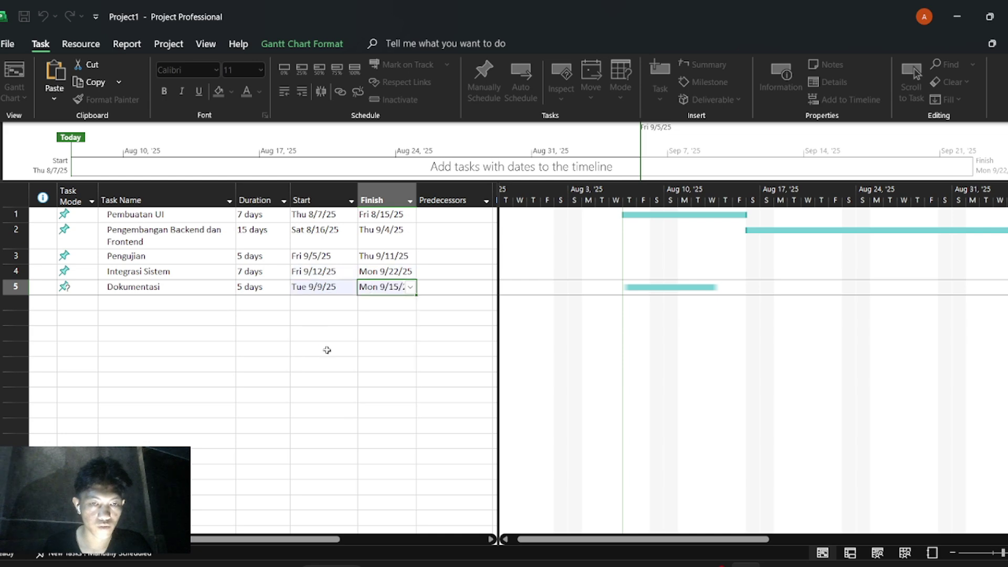
Change the start date of the Dokumentasi task to September 20, 2025.
click(410, 287)
click(343, 291)
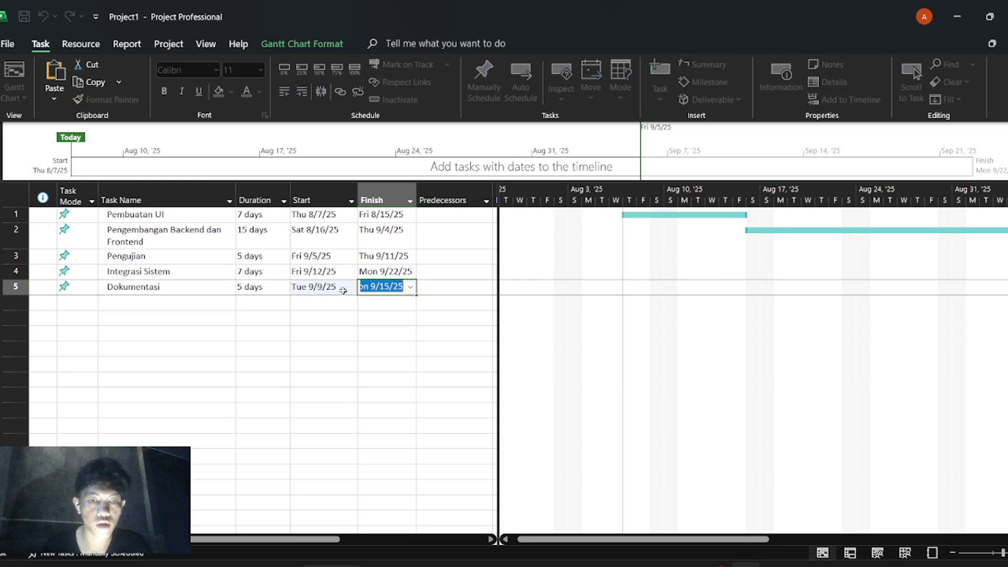
click(350, 293)
click(350, 292)
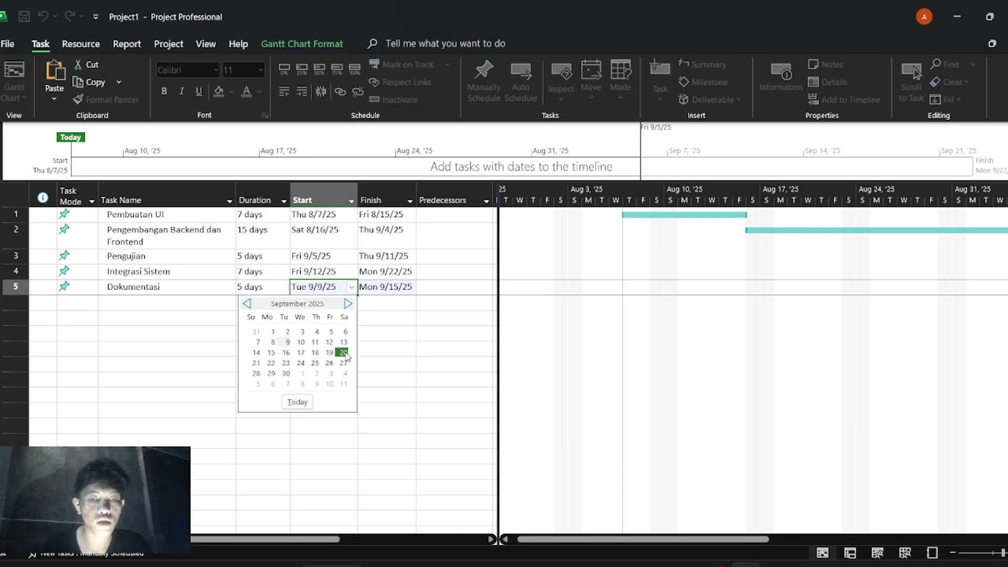
key(Escape)
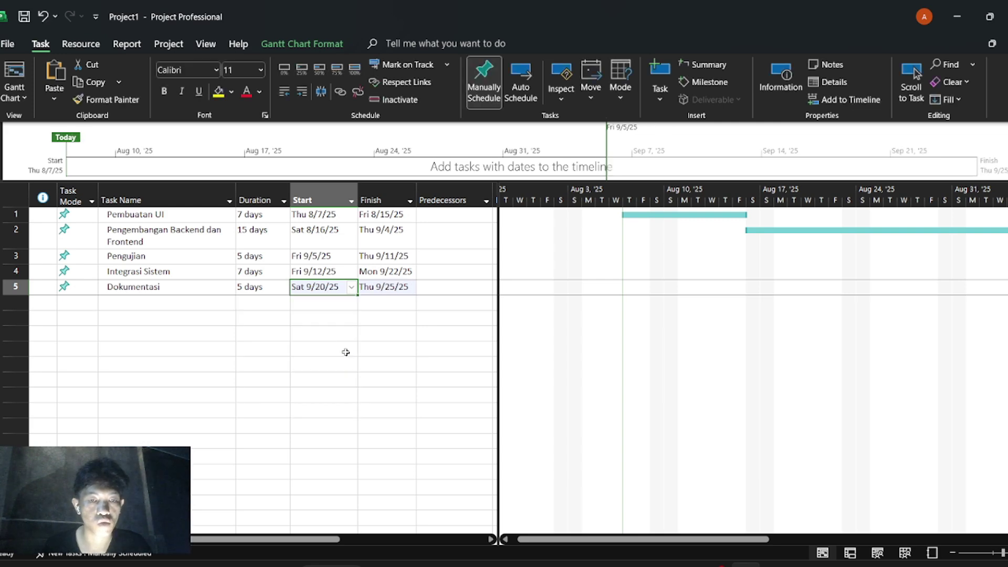
Try September 17, 2025 as the Dokumentasi start date, and settle on September 16 so it finishes together with Integrasi Sistem.
click(351, 287)
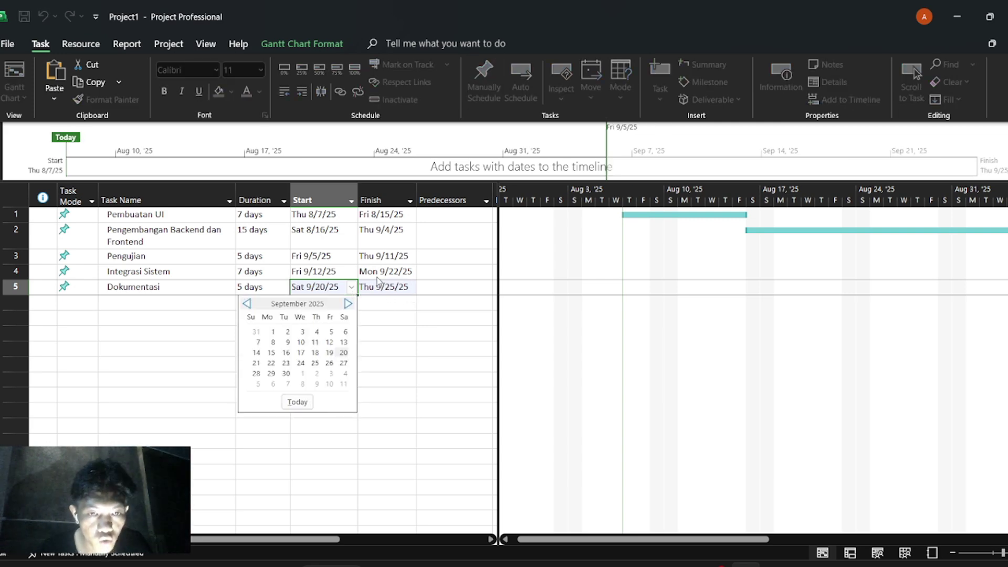
click(301, 353)
click(351, 287)
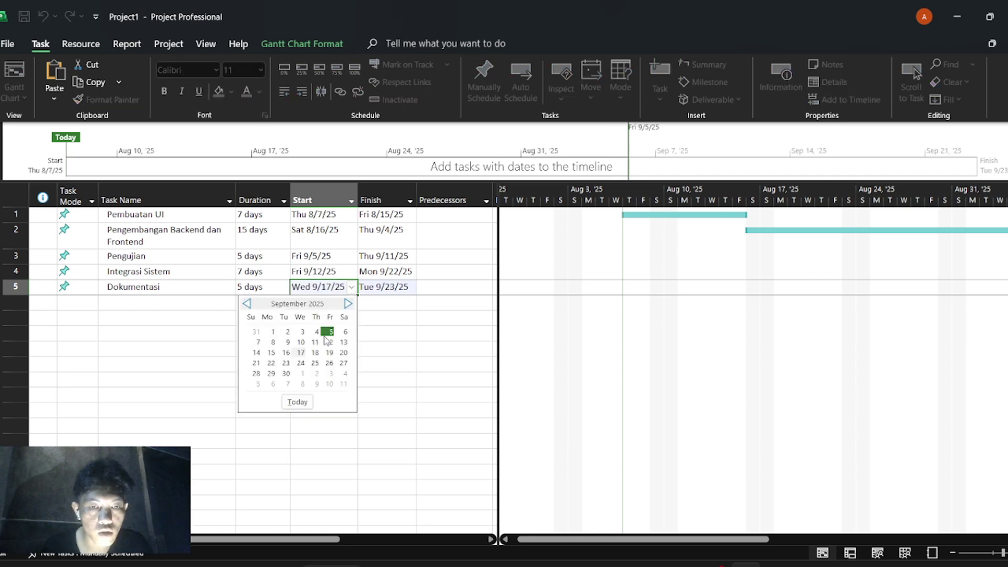
click(286, 355)
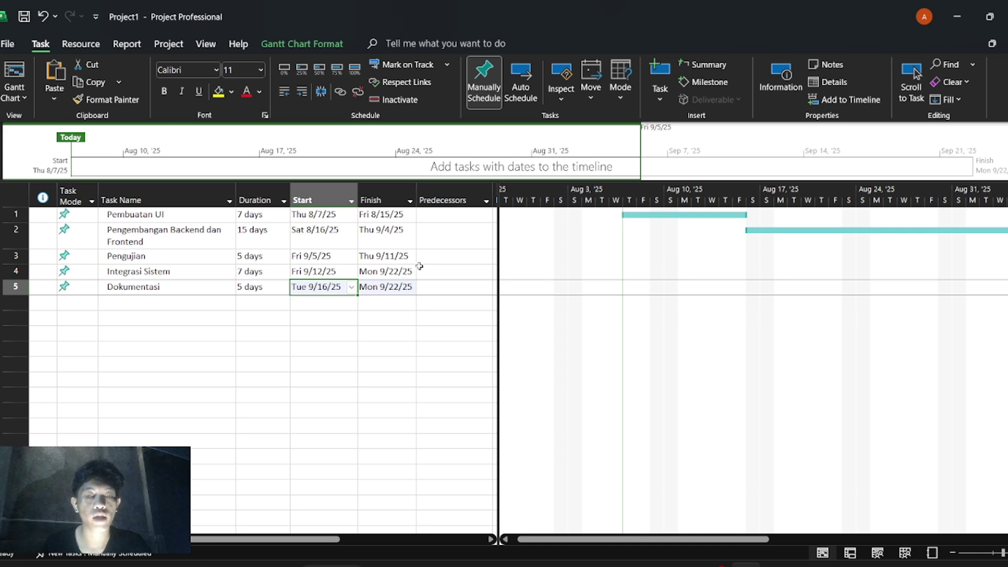
Make task 1 the predecessor of the Pengembangan Backend dan Frontend task.
click(435, 236)
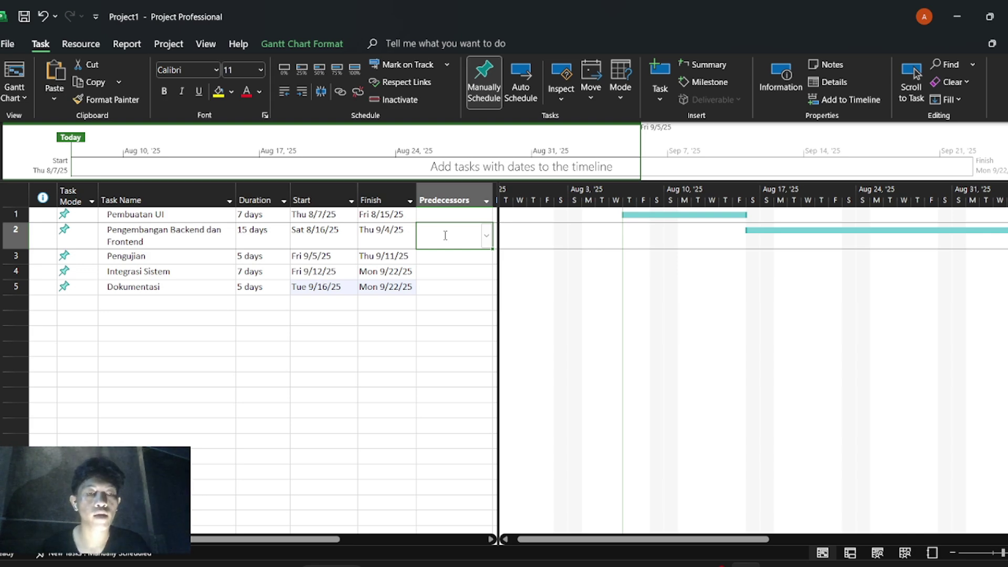
text(1)
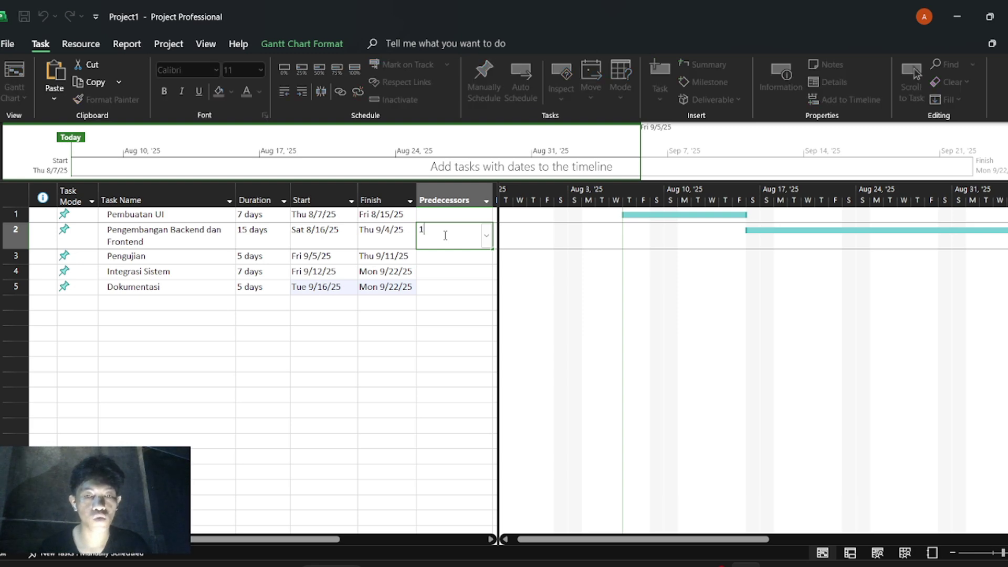
key(Return)
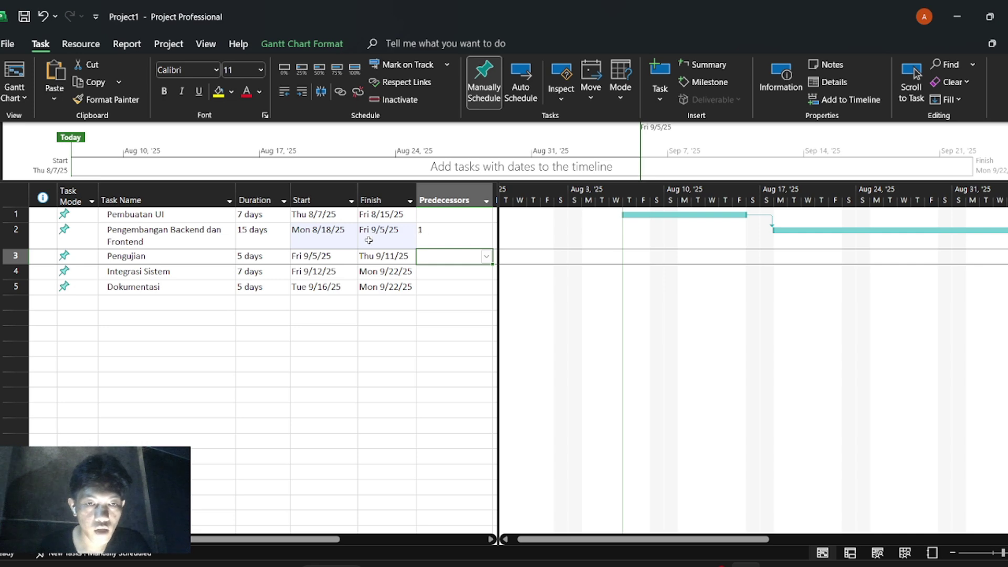
Check the start date and the predecessor entry of the Pengembangan Backend dan Frontend task.
key(Up)
click(334, 236)
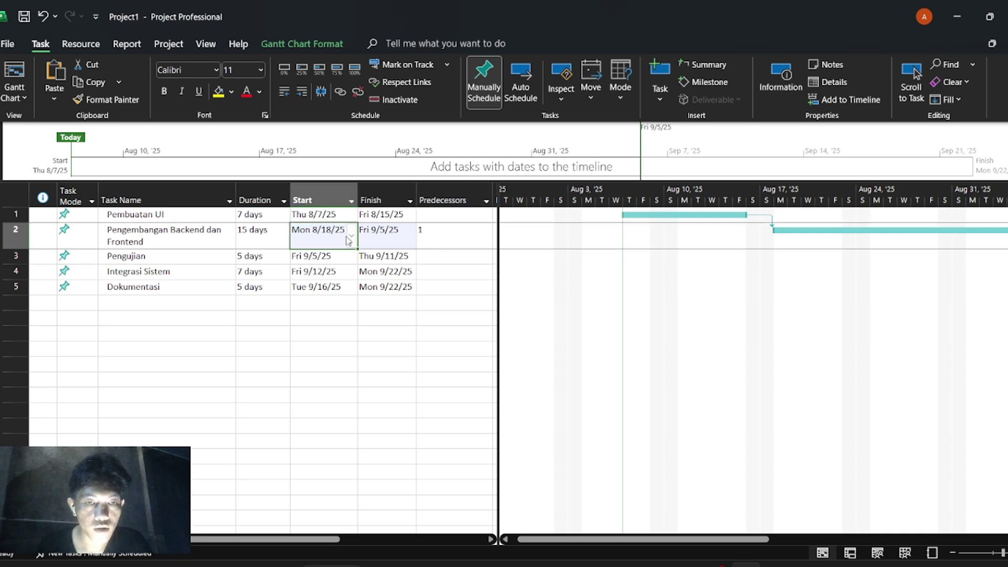
click(351, 235)
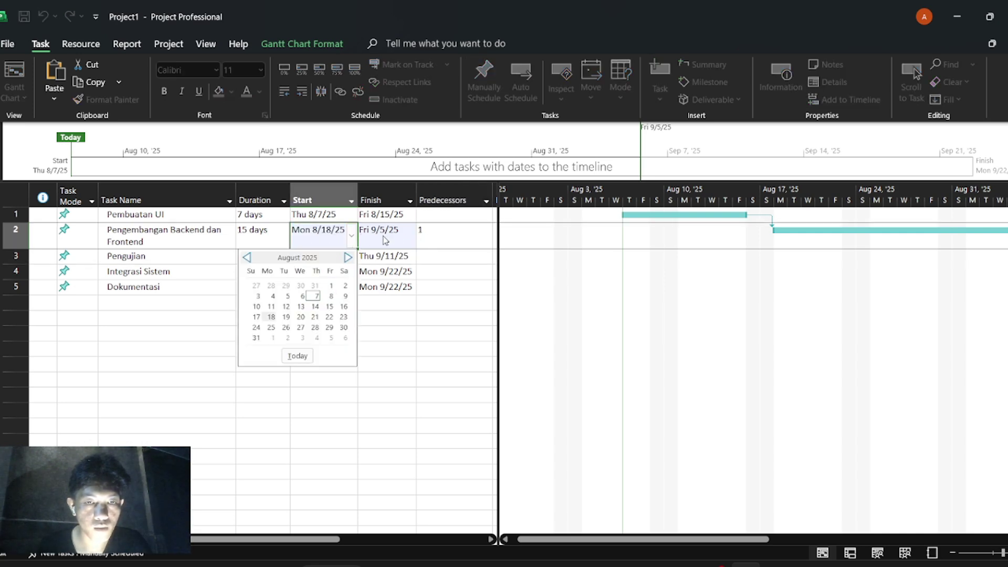
click(445, 230)
click(453, 234)
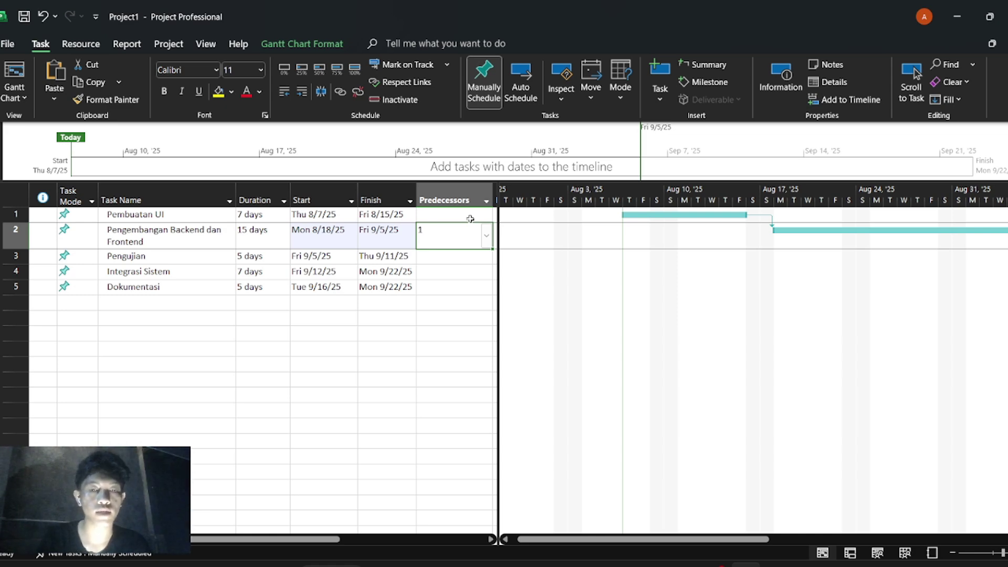
Switch to Notepad and read the case study and the notes on the predecessor types, then return to the schedule.
key(alt+Tab)
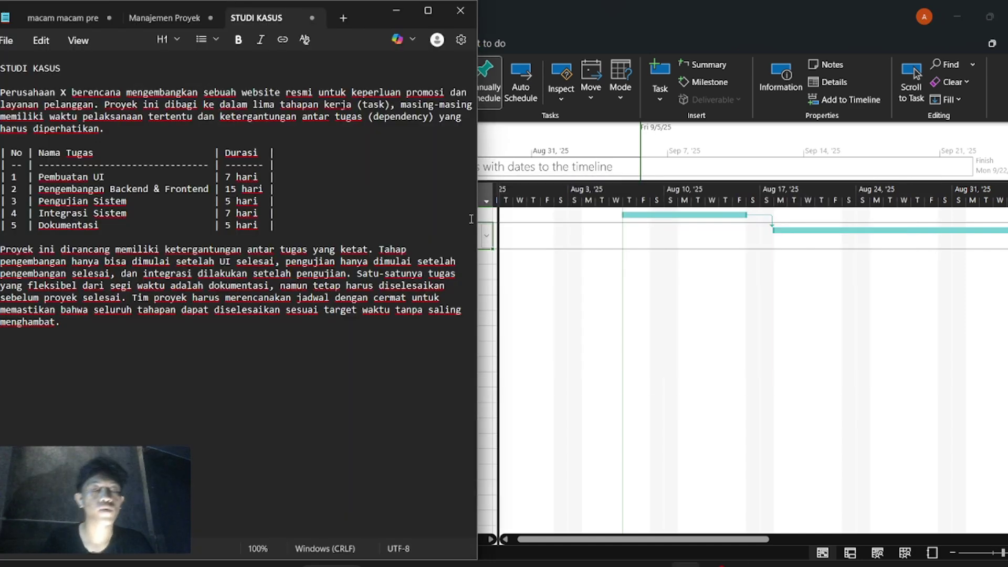
click(52, 19)
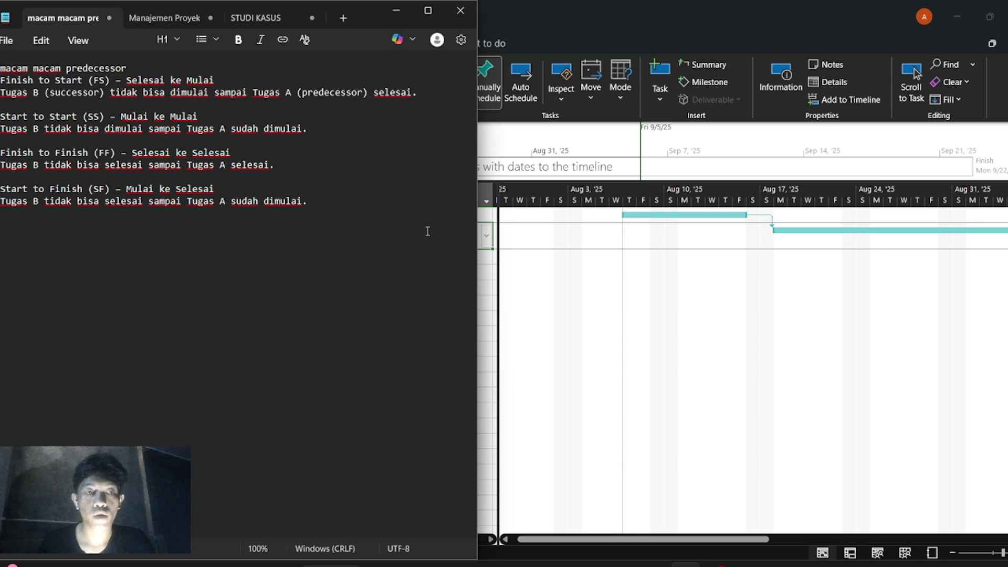
click(389, 10)
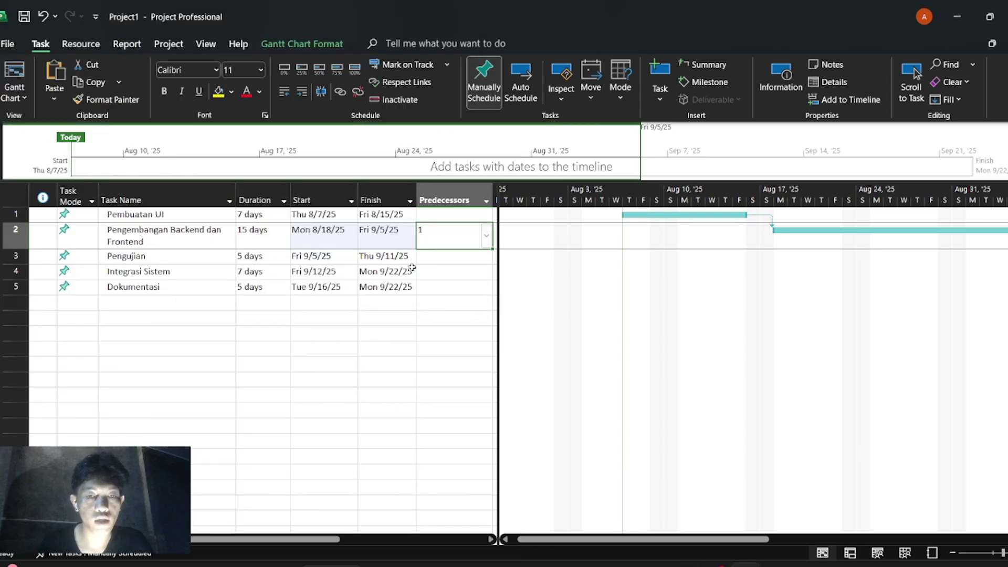
Compare the finish date of Pembuatan UI with the start date and predecessor of Pengembangan Backend dan Frontend.
click(334, 241)
click(389, 233)
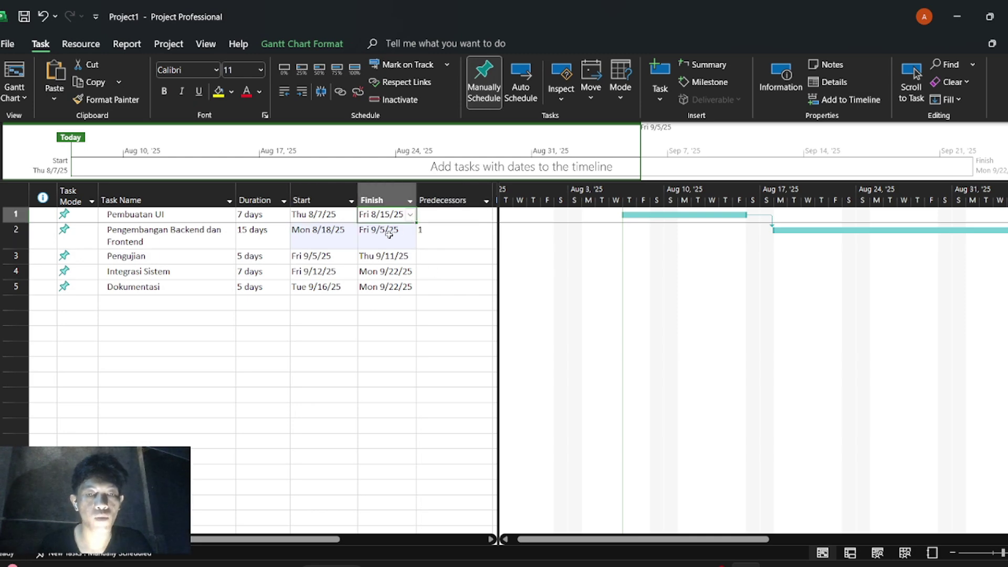
click(451, 239)
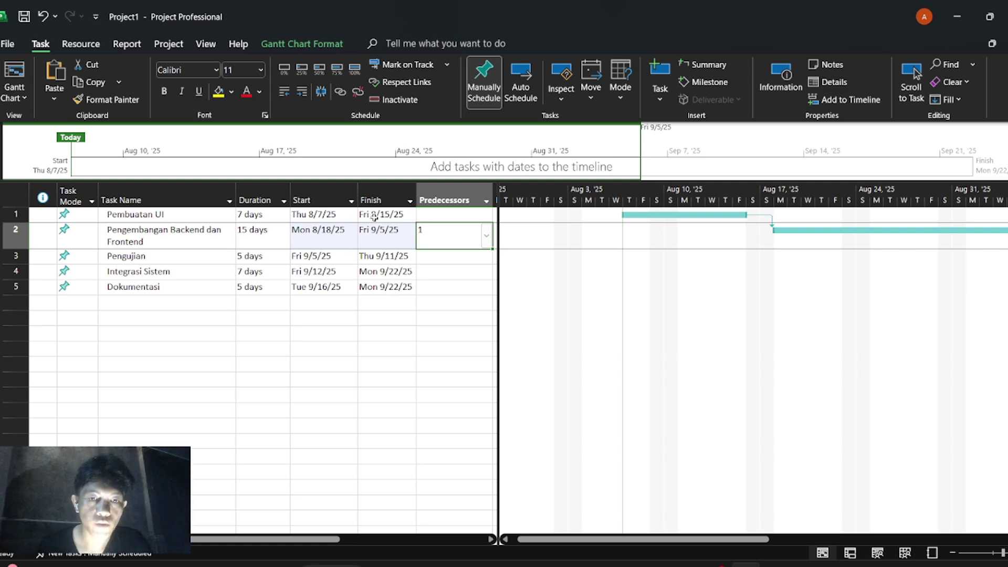
key(Left)
key(Left)
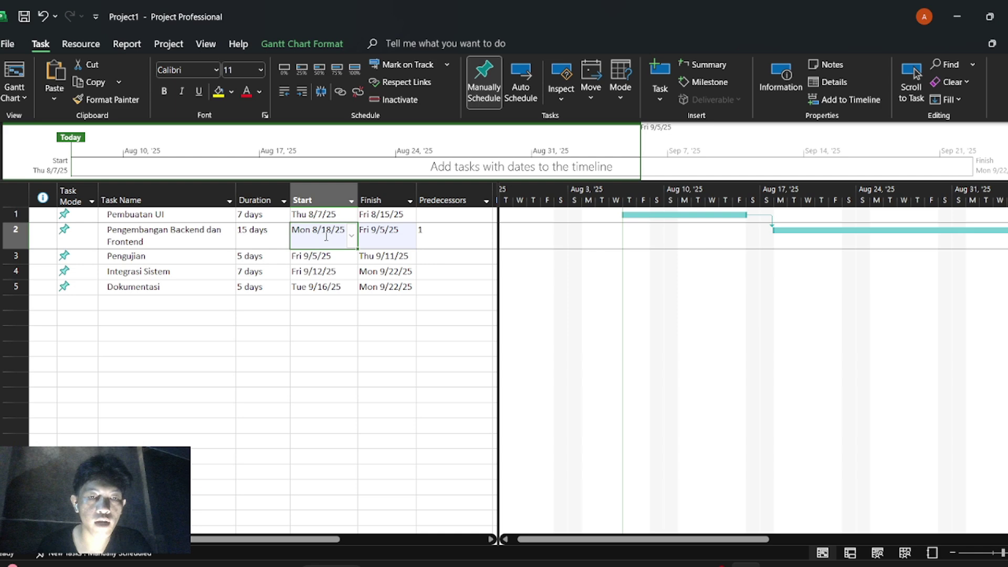
click(399, 217)
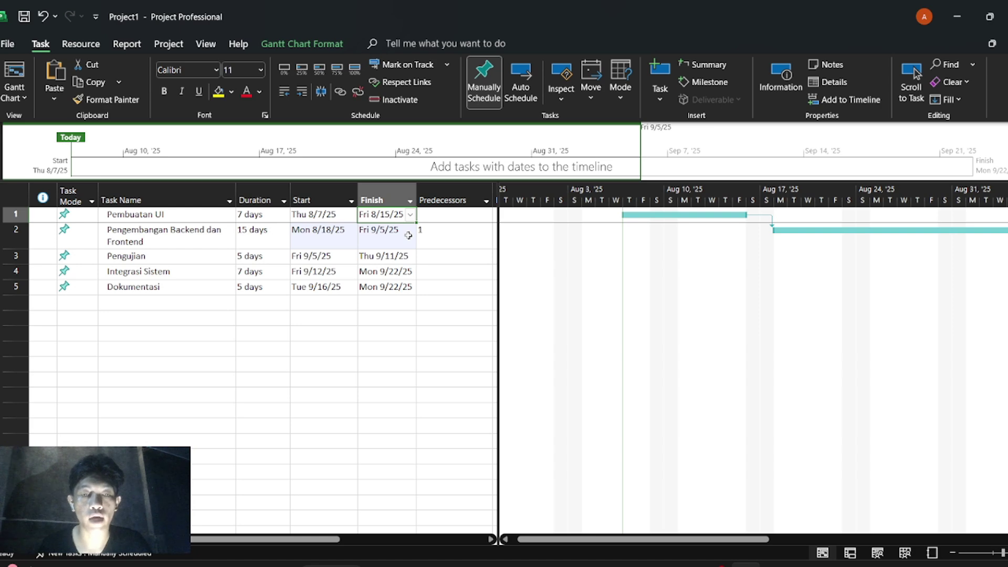
Make task 2 the predecessor of Pengujian and task 3 the predecessor of Integrasi Sistem.
click(452, 260)
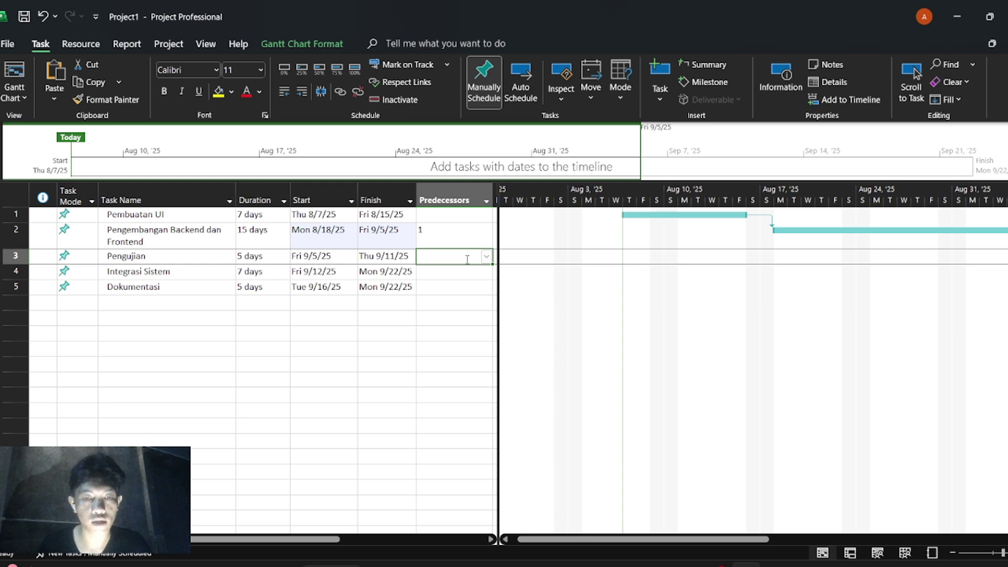
text(2)
key(Return)
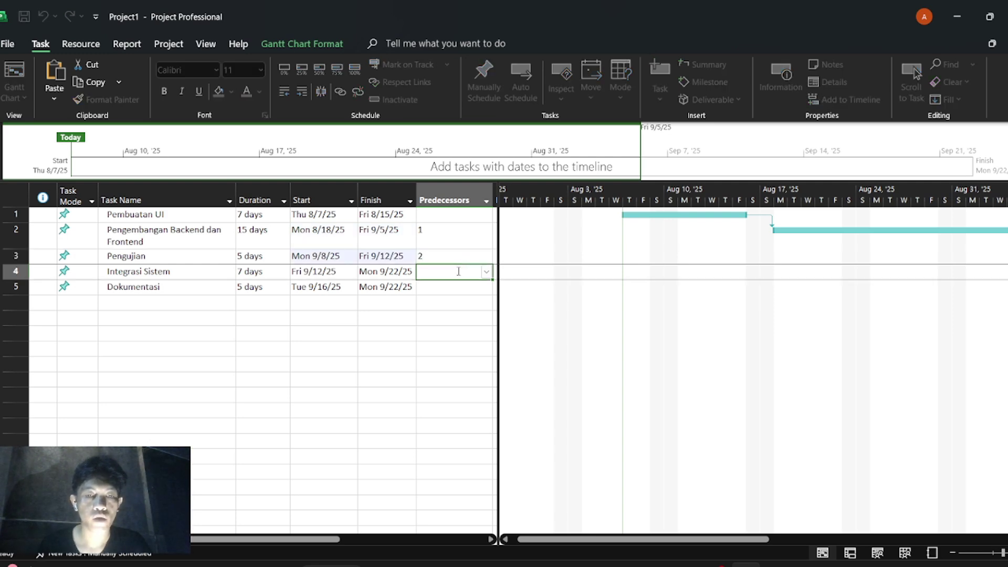
text(3)
click(455, 285)
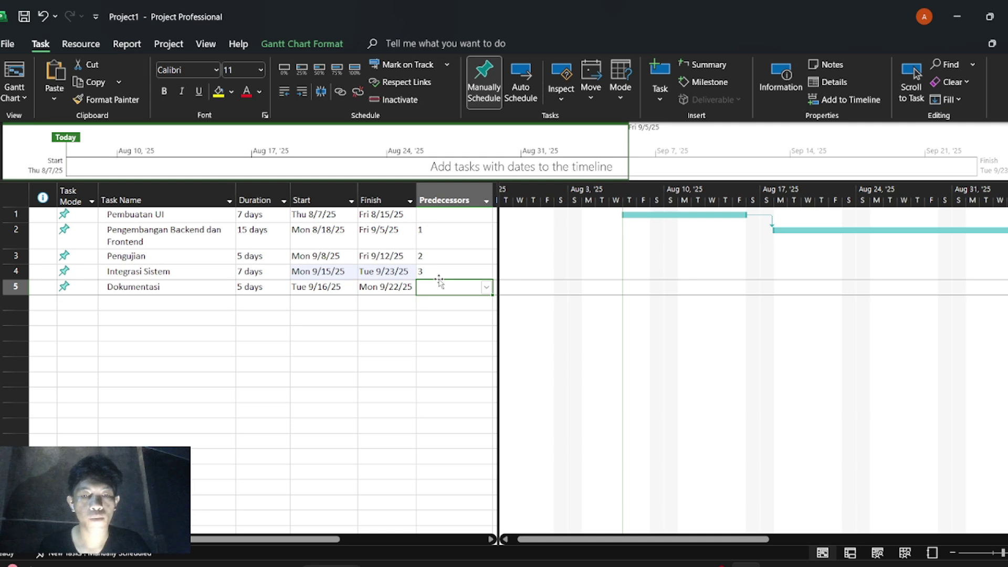
Check the predecessor type notes and link Dokumentasi to task 4 with the finish-to-finish predecessor 4FF.
text(4)
key(alt+Tab)
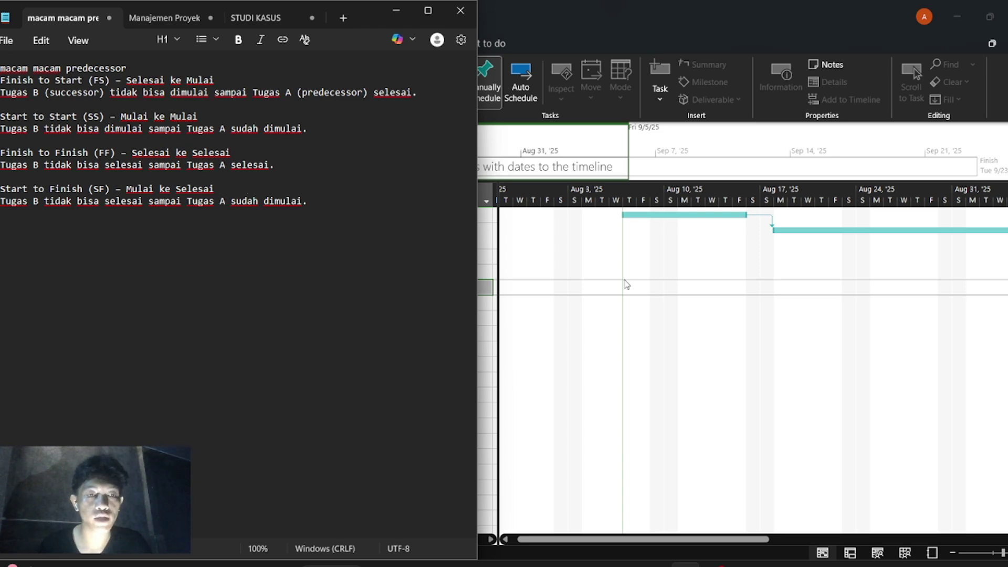
click(565, 286)
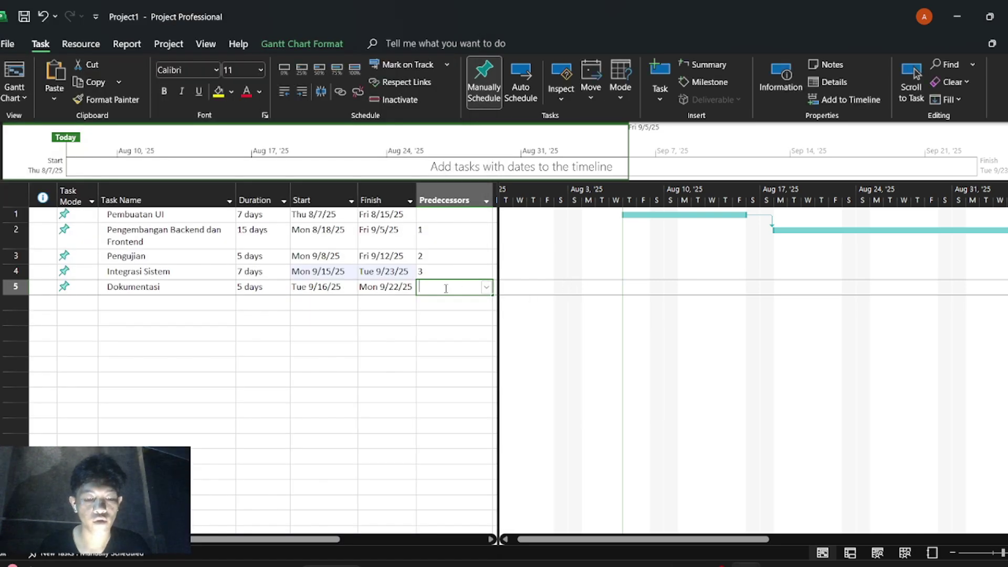
text(4ff)
click(537, 309)
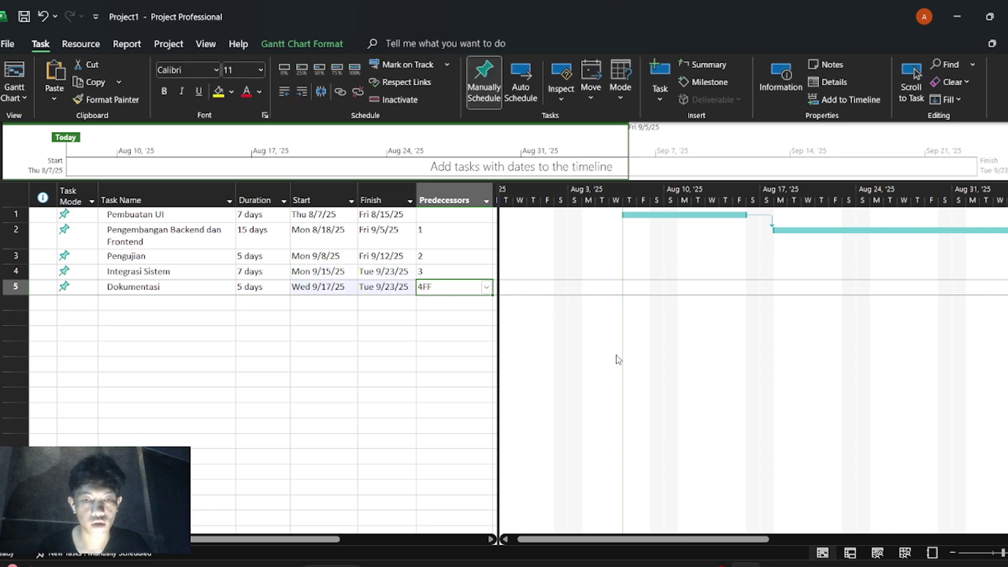
Examine the Gantt chart bars and dependency links of all five tasks at weekly and monthly timescales.
drag(576, 546, 773, 545)
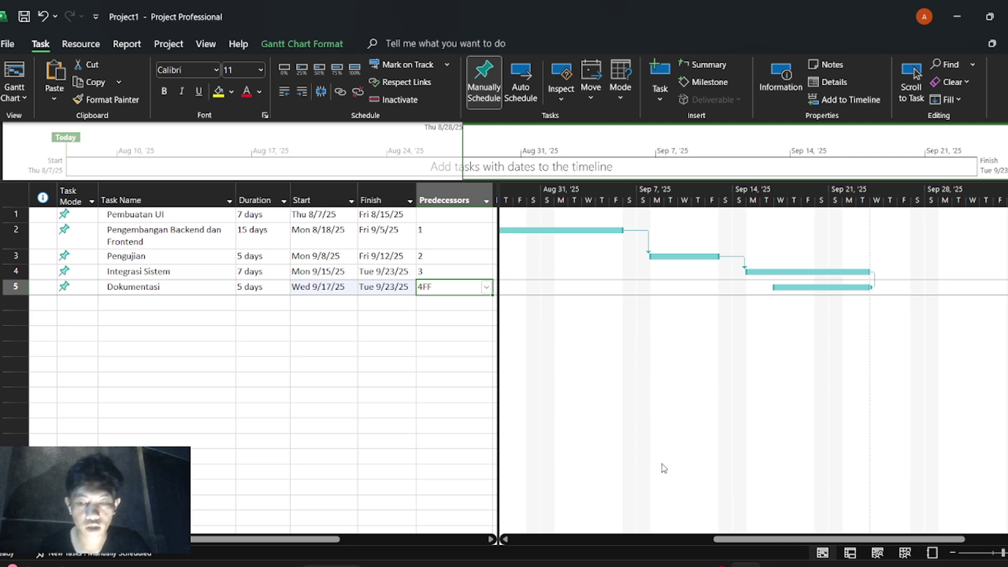
drag(708, 539, 559, 538)
scroll(674, 452, down, 2)
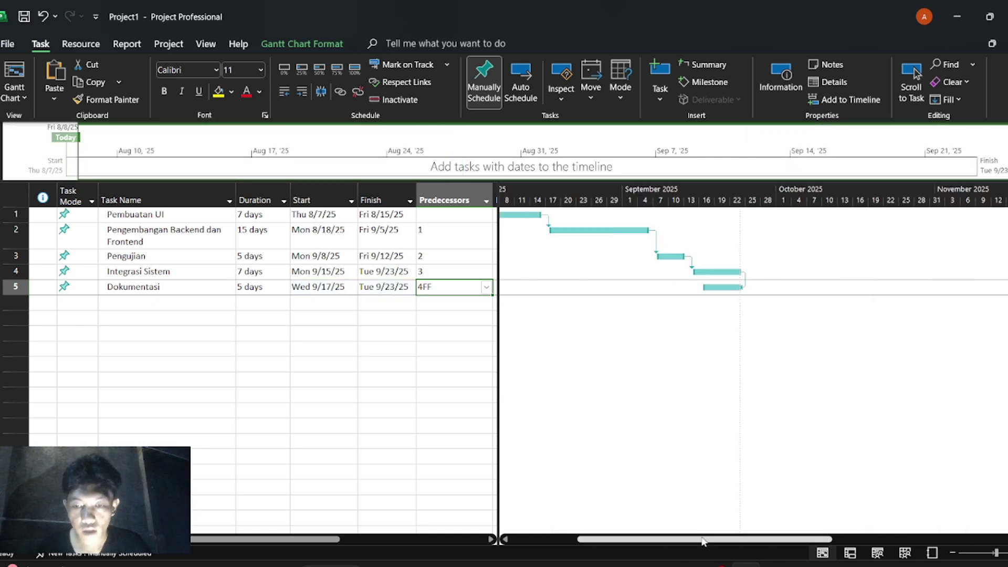
drag(725, 539, 708, 461)
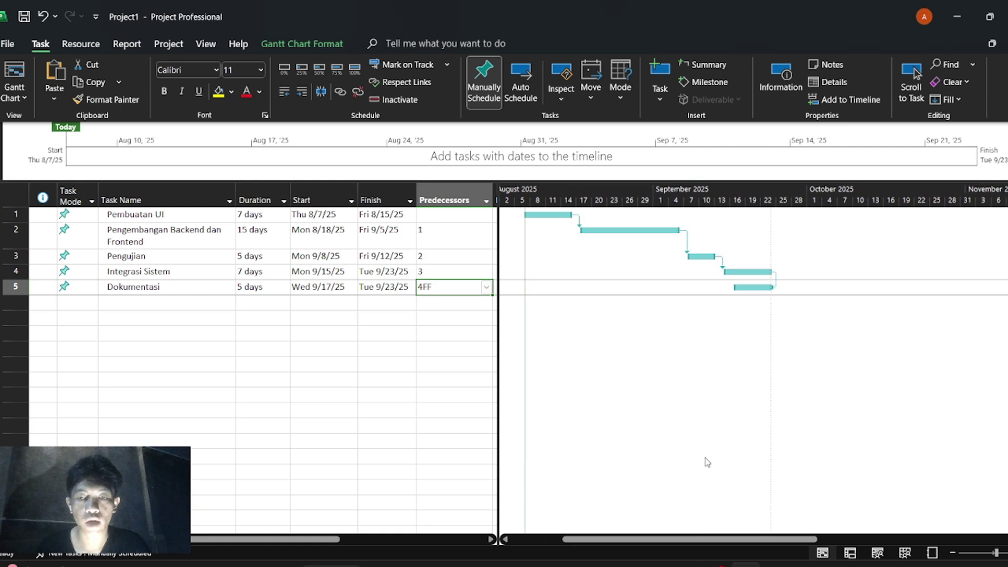
scroll(709, 428, up, 2)
scroll(720, 541, right, 2)
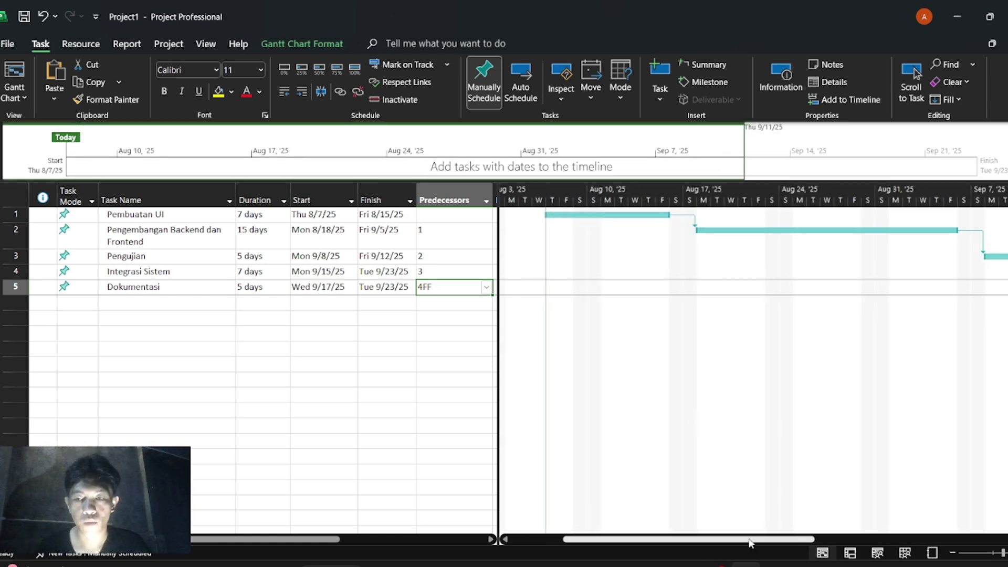
scroll(745, 455, down, 2)
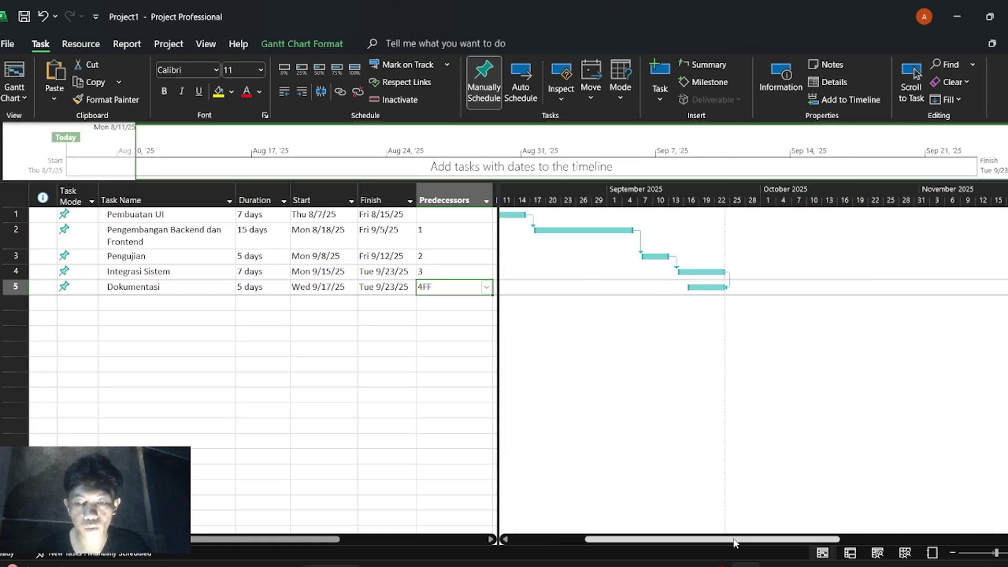
drag(738, 539, 711, 543)
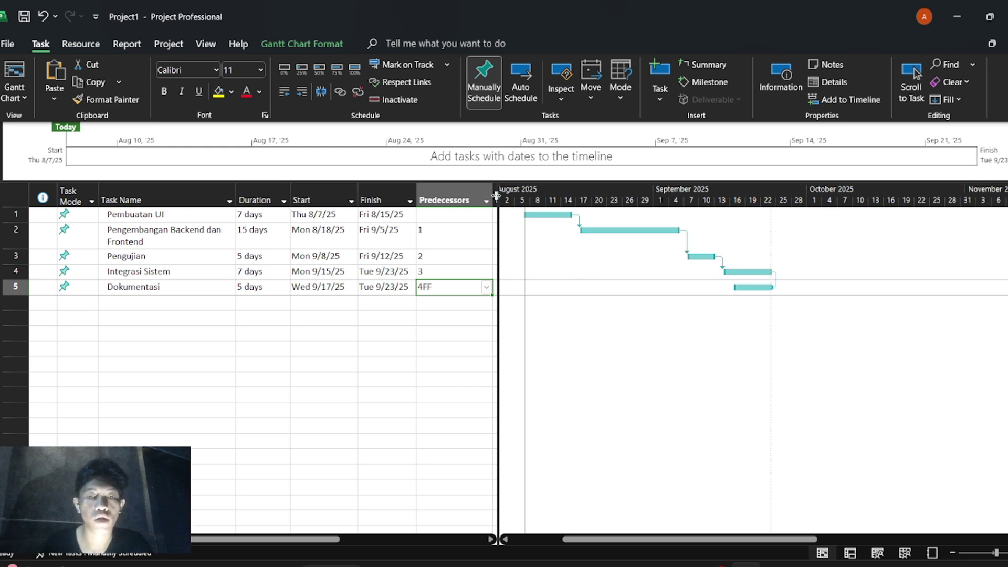
drag(496, 196, 494, 196)
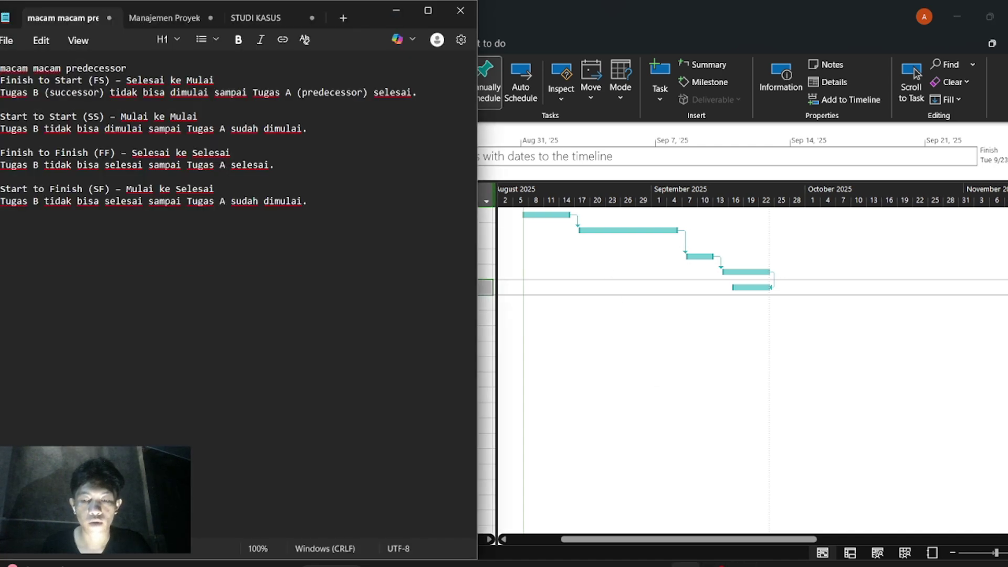
Switch to Notepad and review the notes on the definition and aims of IT project management, then return to the schedule.
click(686, 565)
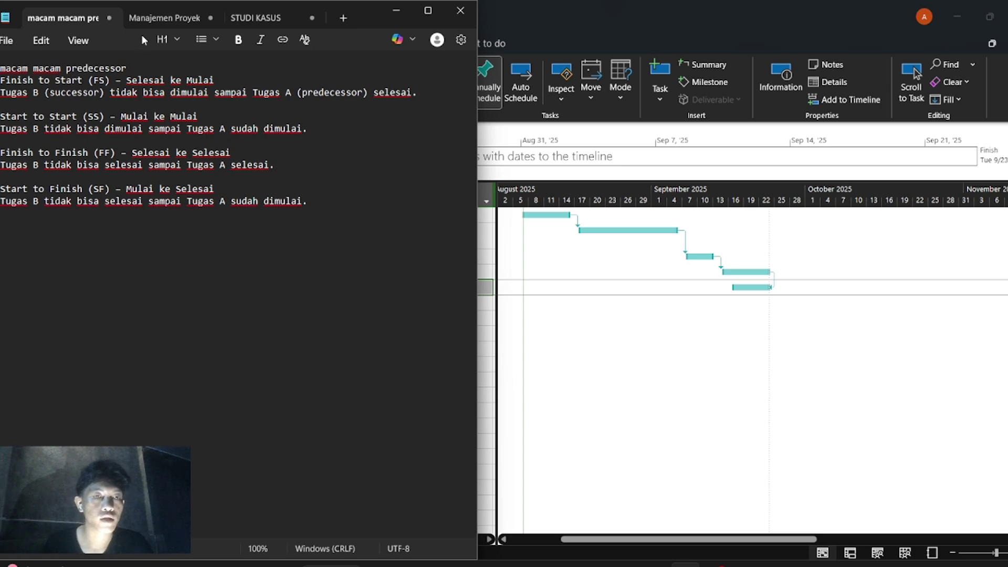
click(163, 18)
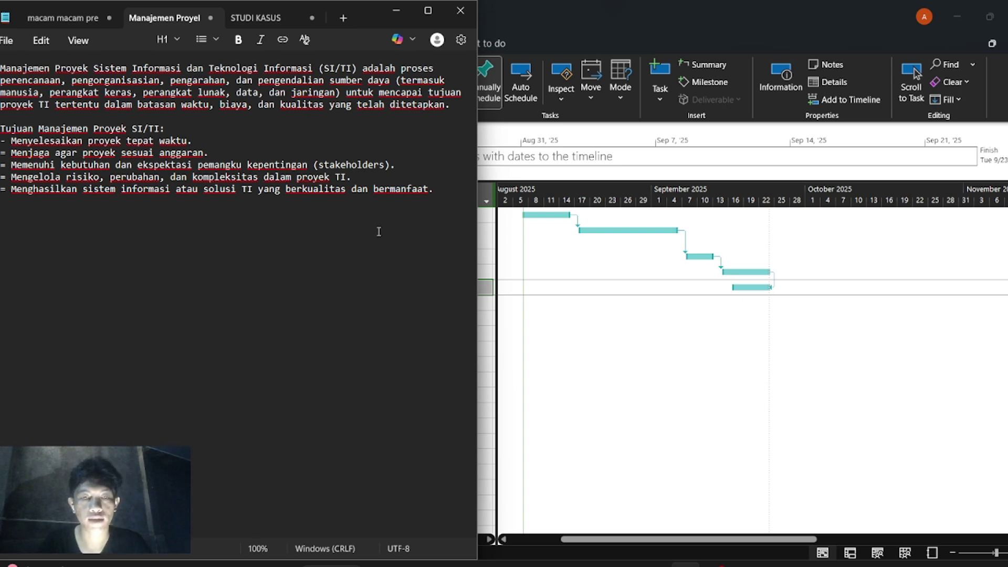
click(400, 13)
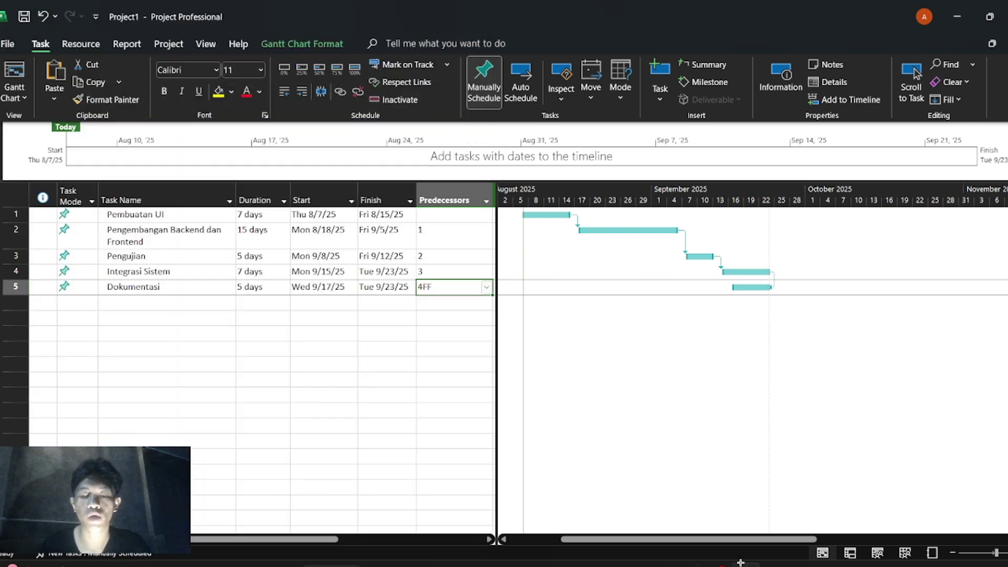
mouse_move(740, 560)
click(730, 509)
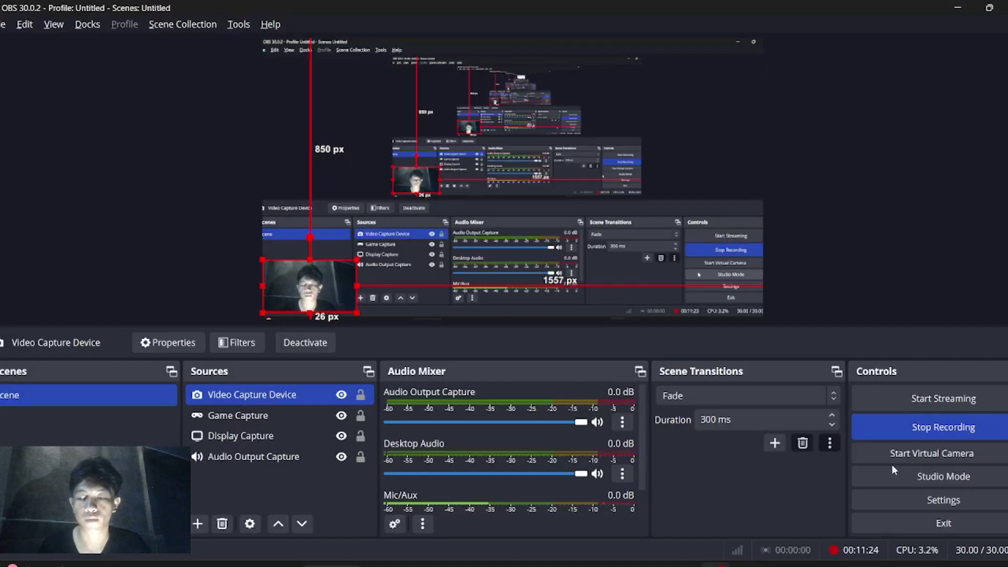